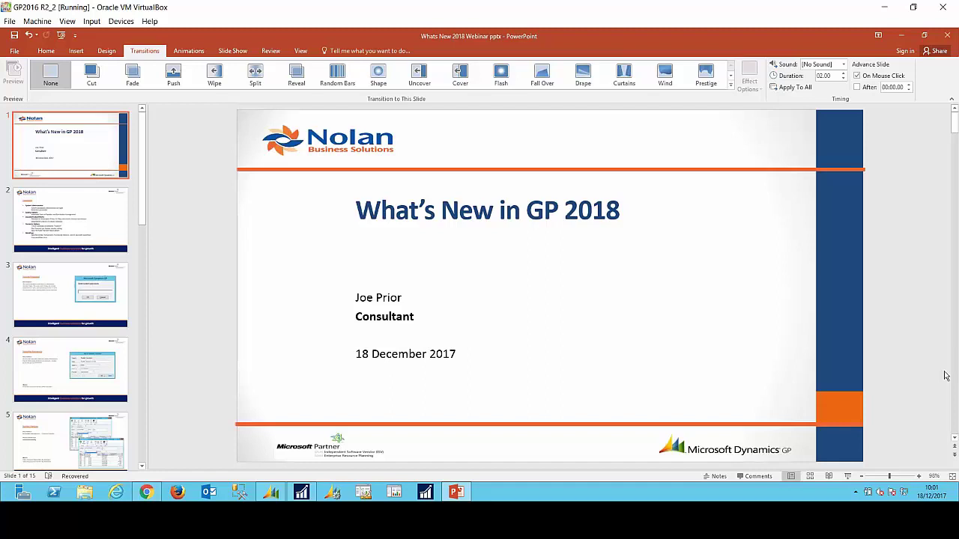
Step: Scroll down through the deck from the title slide past the Summary slide
scroll(945, 376, "down", 1)
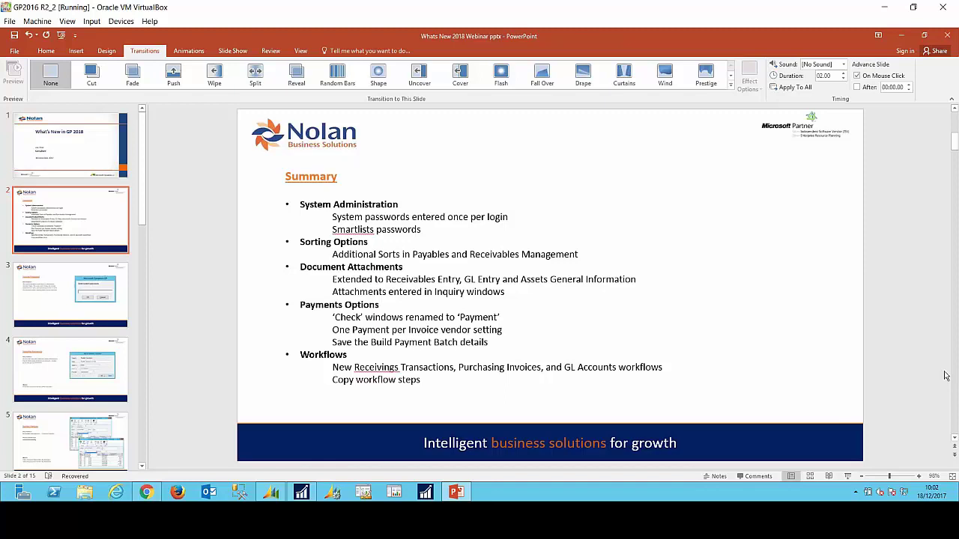
scroll(945, 375, "down", 1)
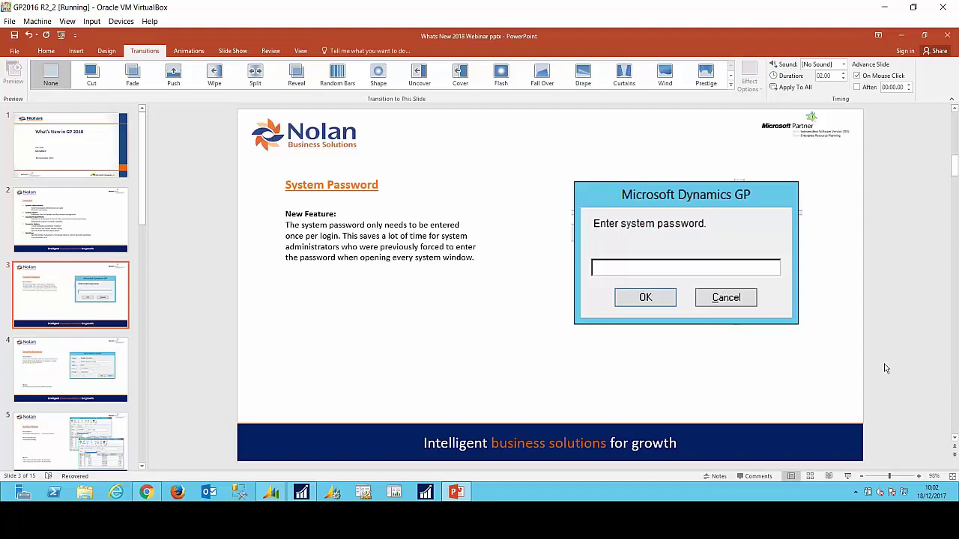
Step: Launch Microsoft Dynamics GP 2018 from the taskbar
left_click(430, 497)
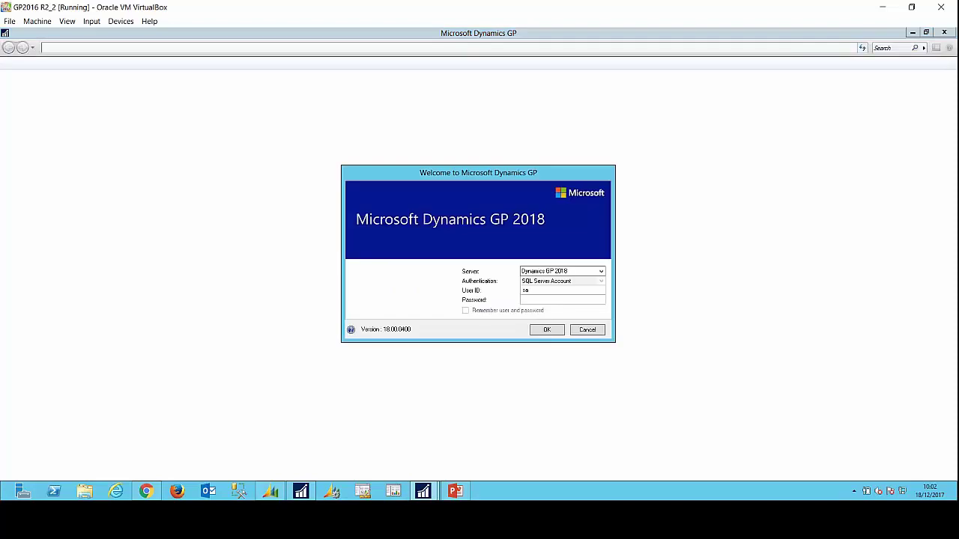
Step: Log in to Dynamics GP as sa with the account password and dismiss the sample company warning
left_click(528, 299)
type("password")
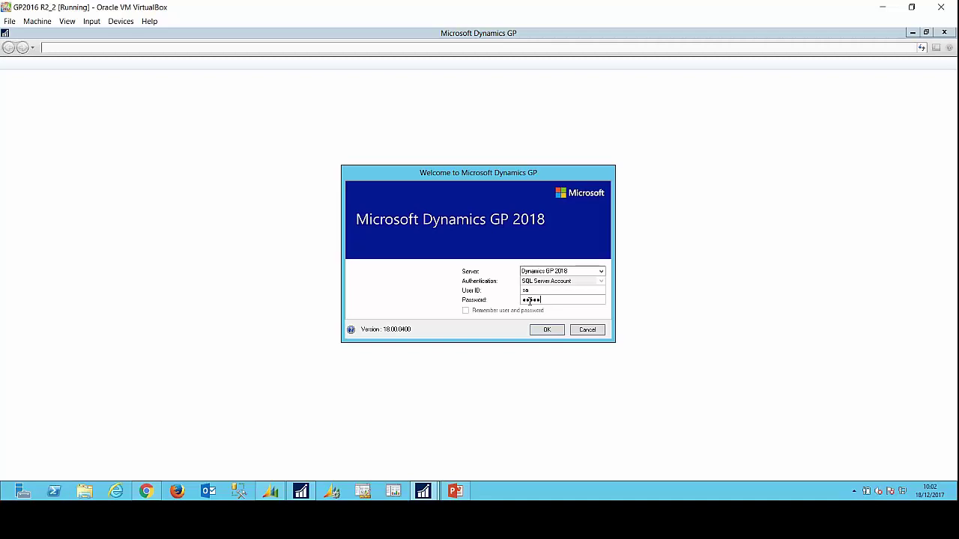
type("123")
key("Return")
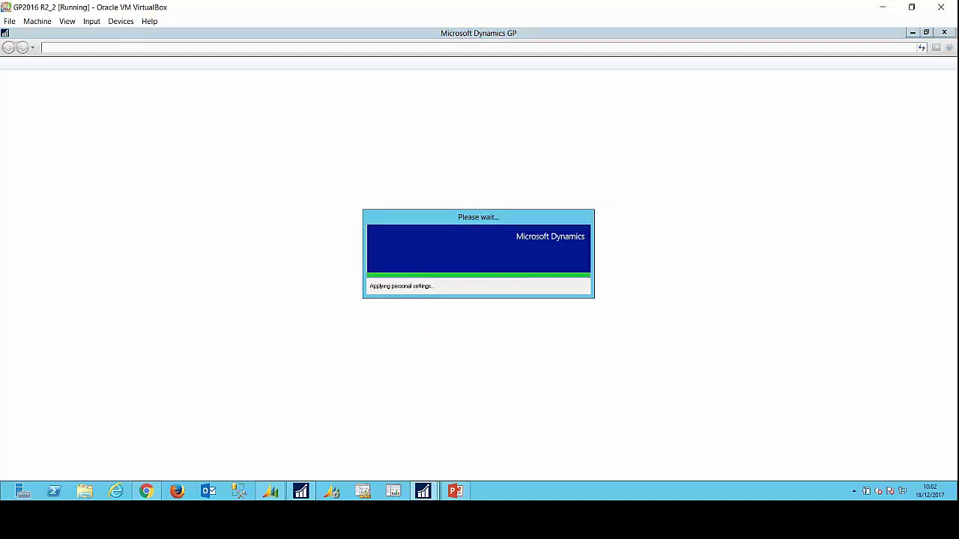
left_click(476, 288)
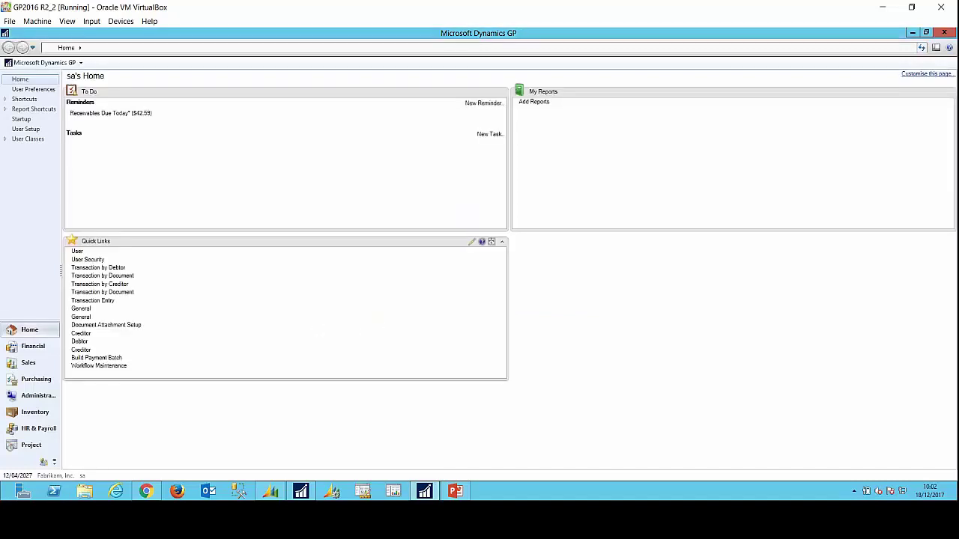
left_click(77, 252)
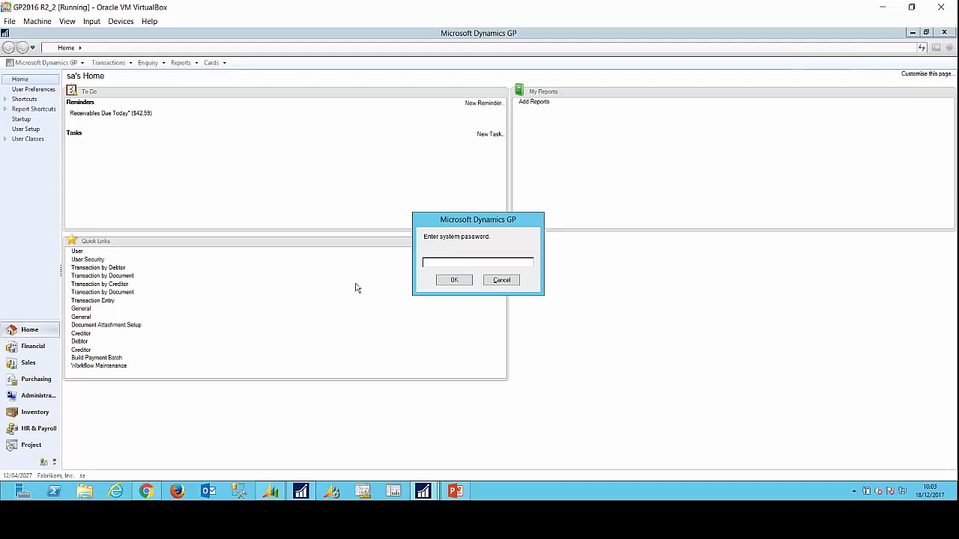
type("**")
key("BackSpace")
key("BackSpace")
type("*********")
key("Return")
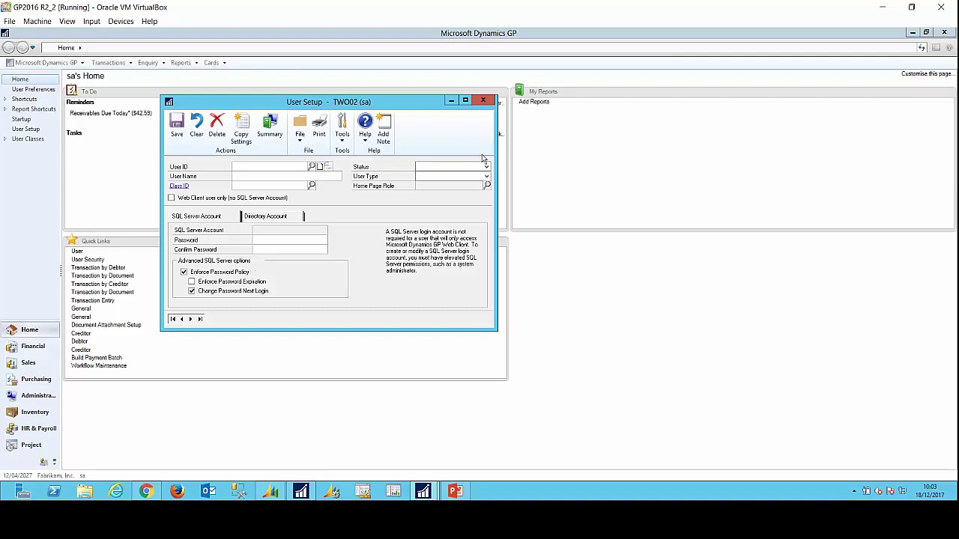
left_click(484, 100)
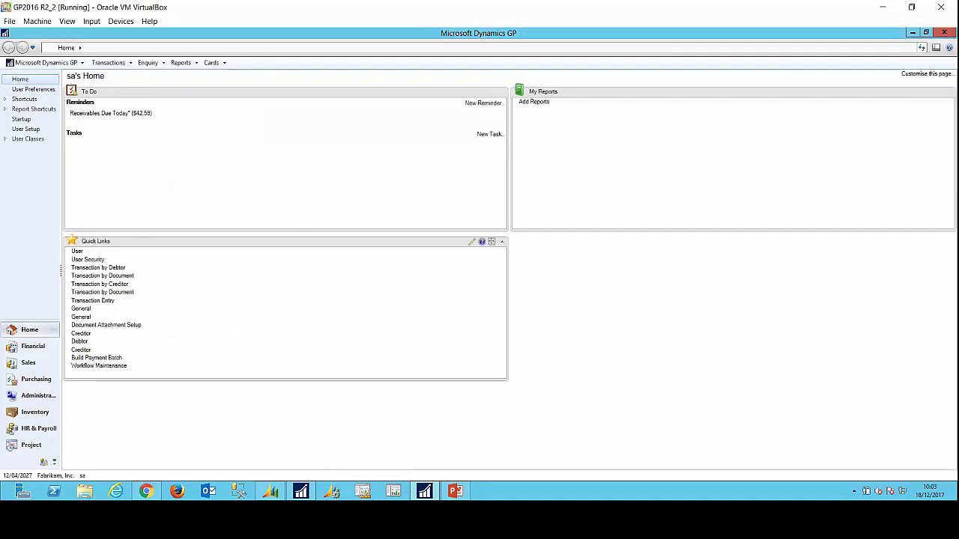
left_click(94, 259)
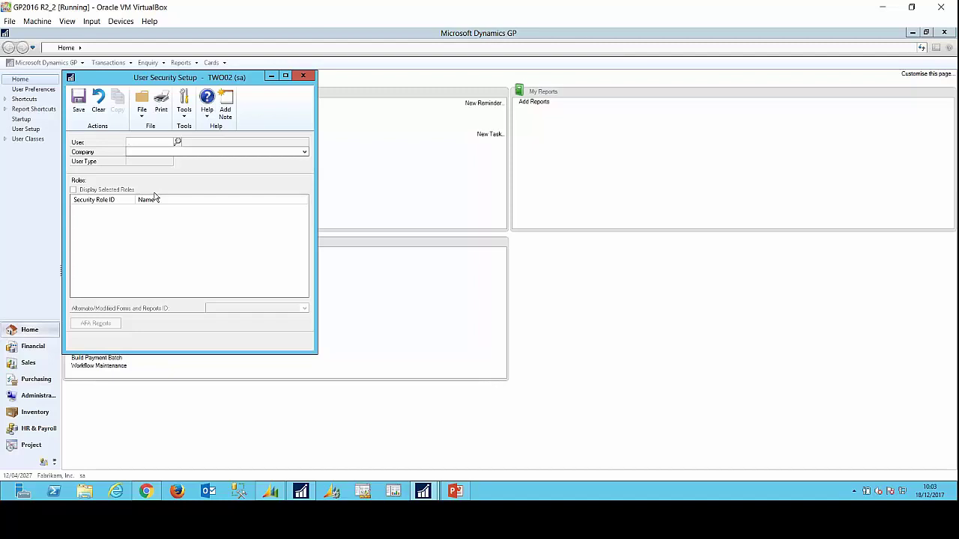
left_click(305, 76)
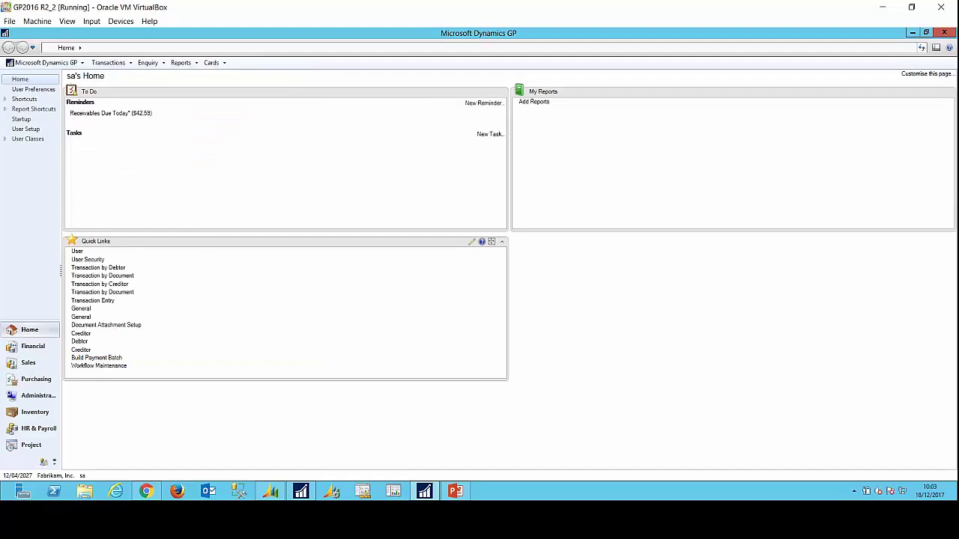
Step: Switch back to PowerPoint to show the Smartlist Passwords slide
left_click(455, 491)
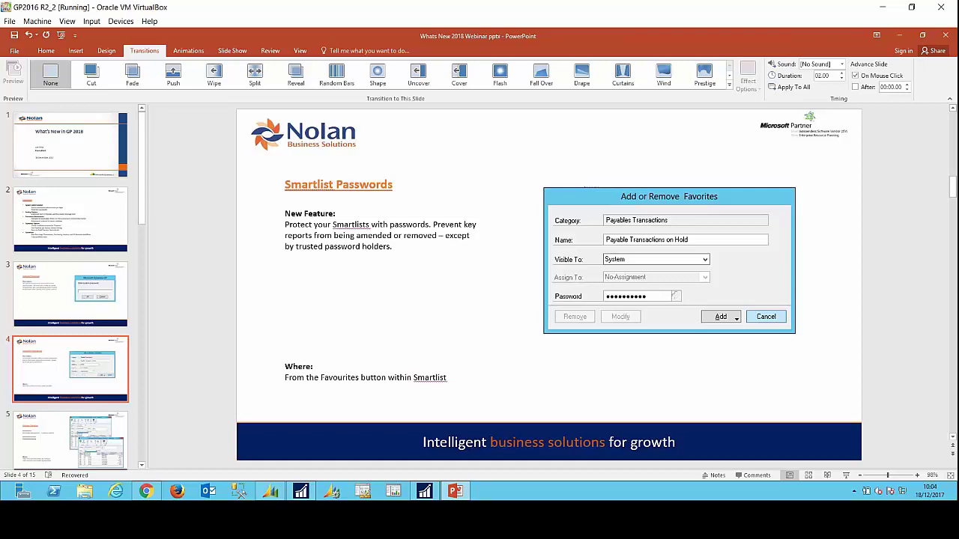
Step: Open SmartList and load the Purchasing > Payables Transactions > Cash Requirements list
left_click(424, 490)
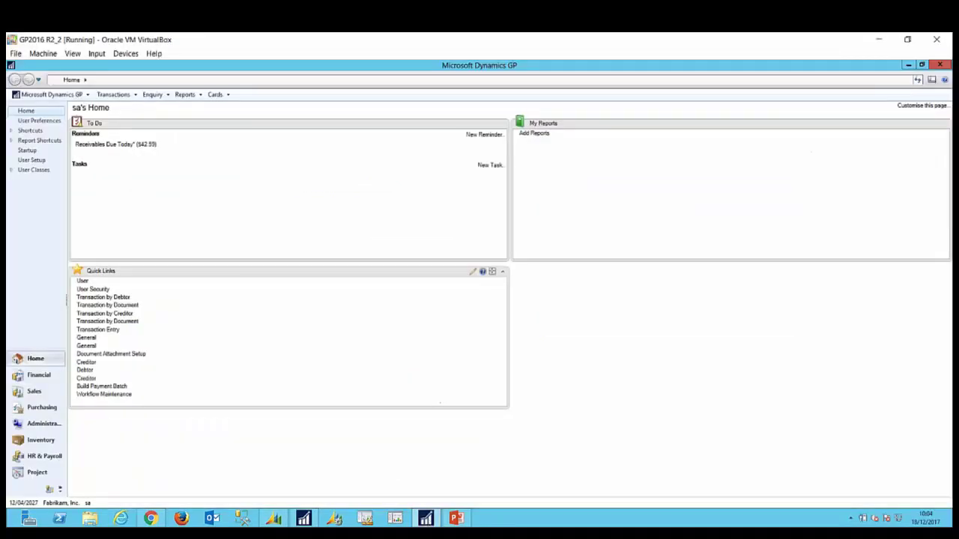
left_click(56, 95)
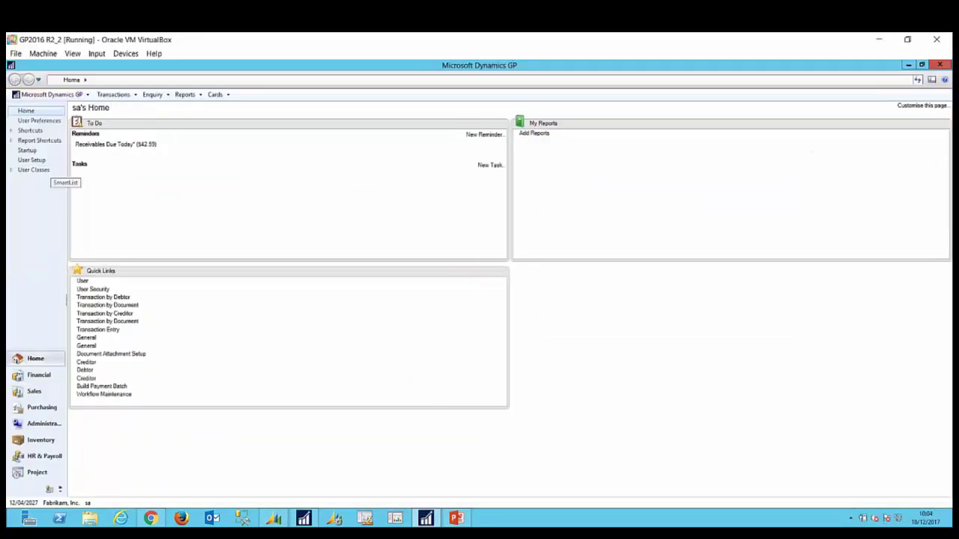
left_click(42, 165)
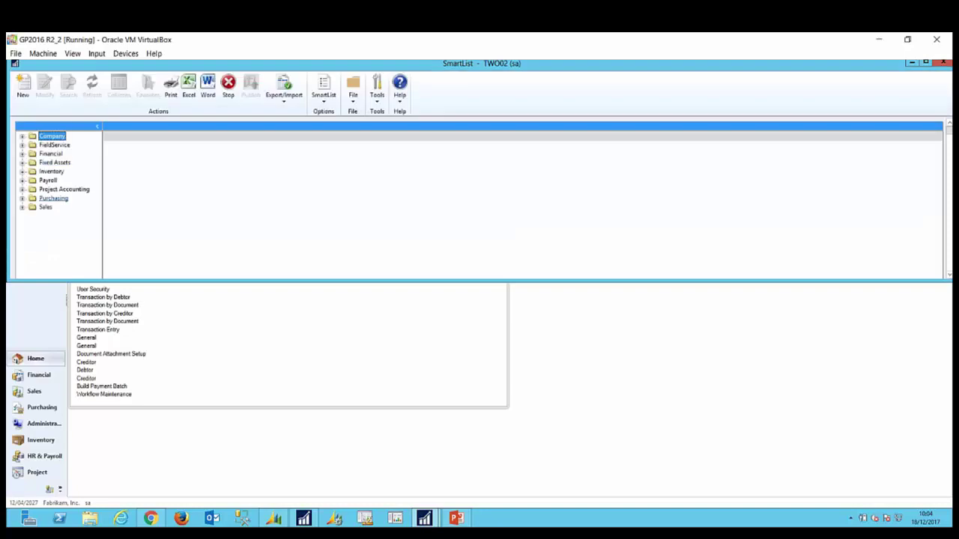
left_click(22, 199)
left_click(32, 192)
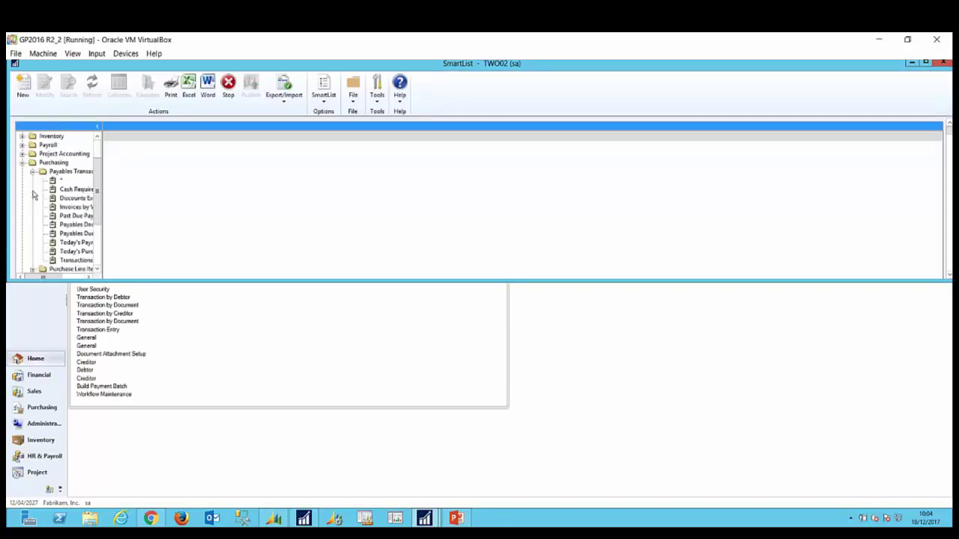
left_click(74, 191)
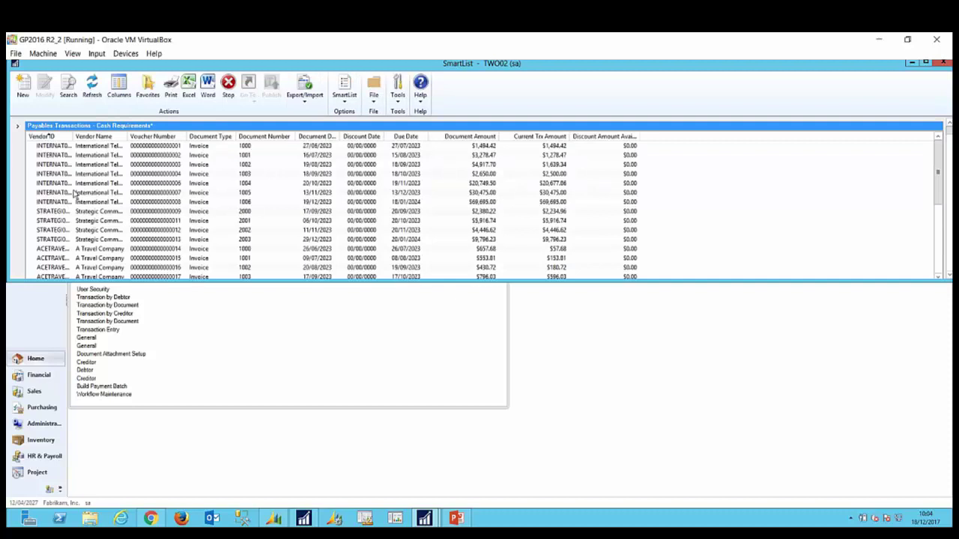
scroll(77, 195, "down", 4)
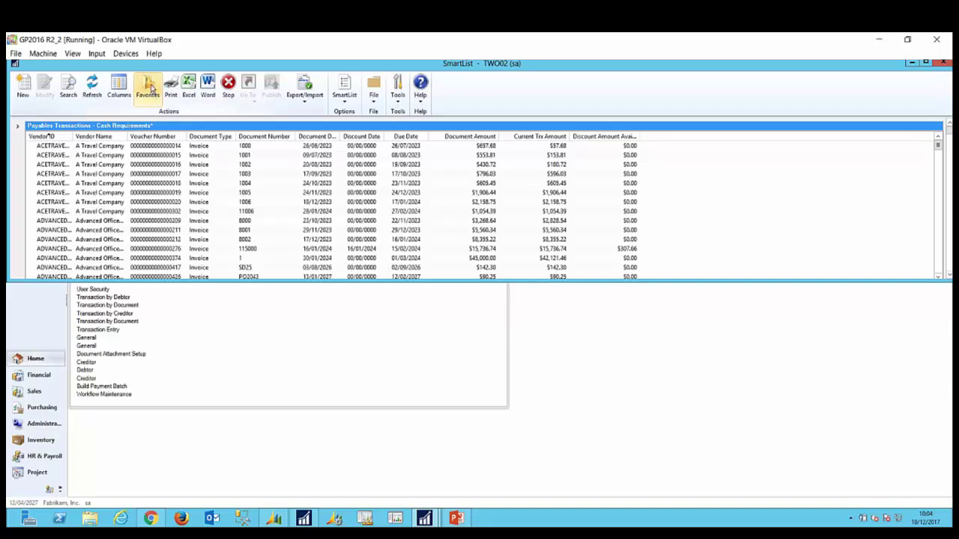
Step: Try setting a favourite password, cancel the favourite changes, and maximize SmartList
left_click(149, 88)
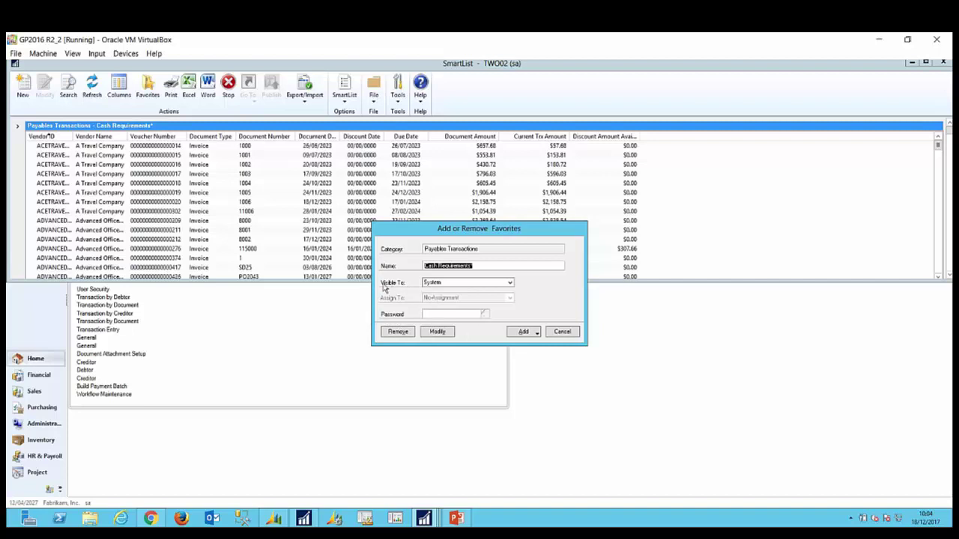
left_click(432, 313)
type("*******")
left_click(562, 332)
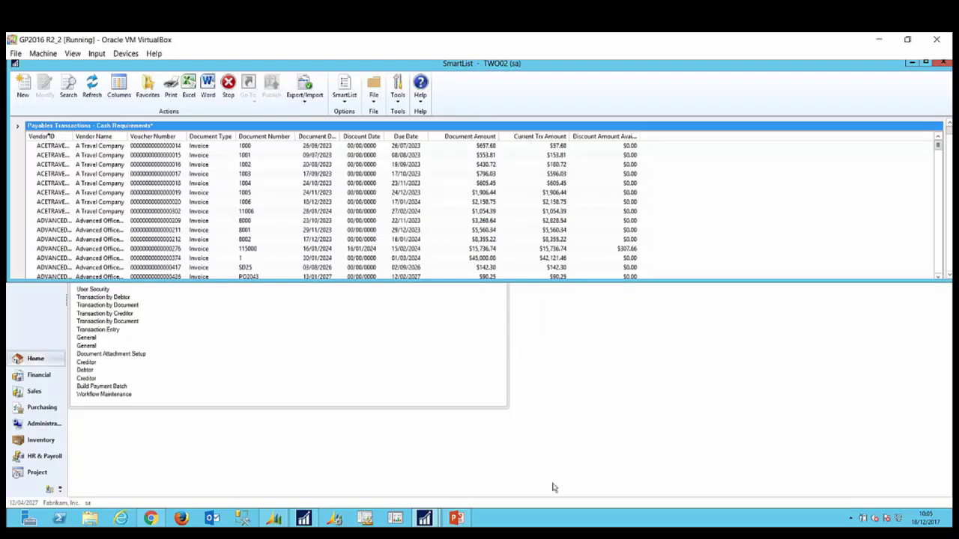
left_click(926, 64)
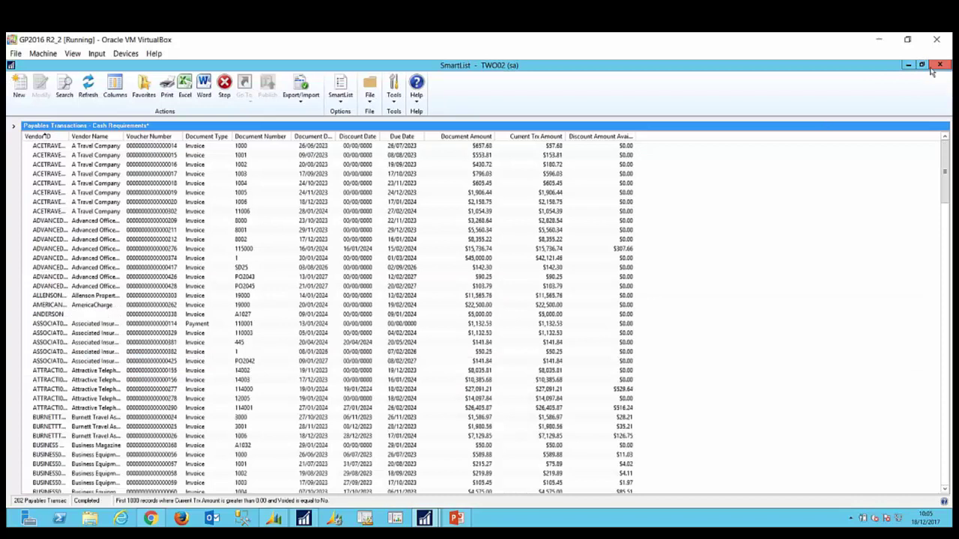
Step: Close SmartList and advance PowerPoint to the Sorting Options slide
left_click(939, 66)
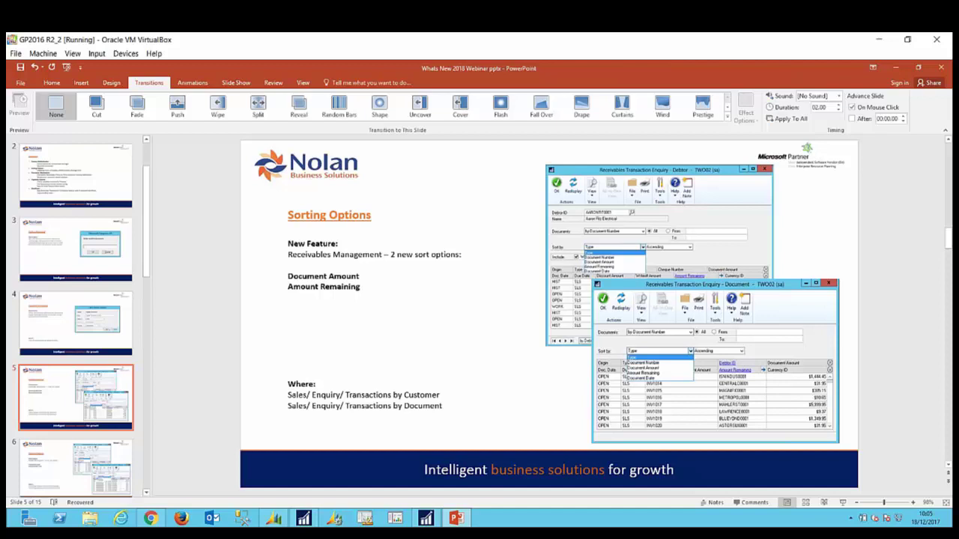
key("Page_Down")
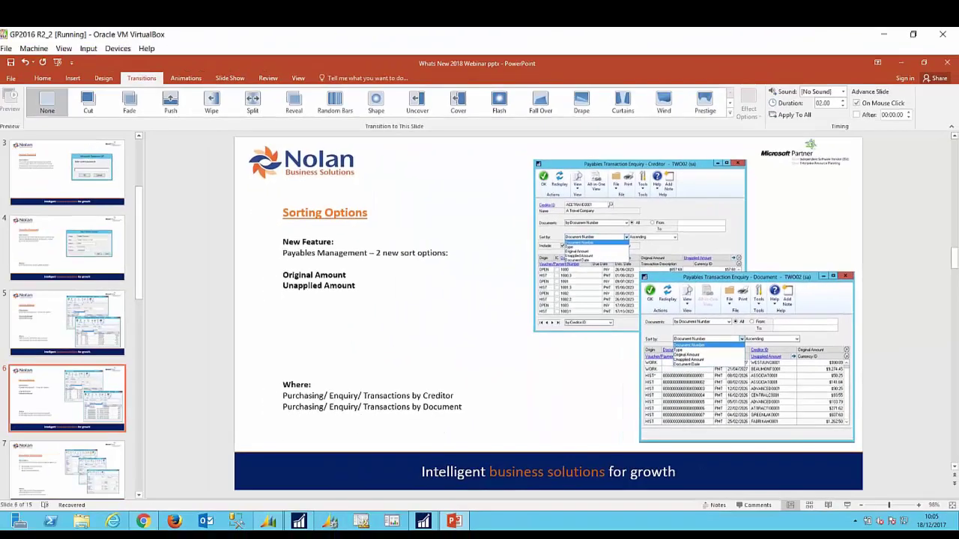
Step: Advance to slide 7, Document Attachments
key("Page_Down")
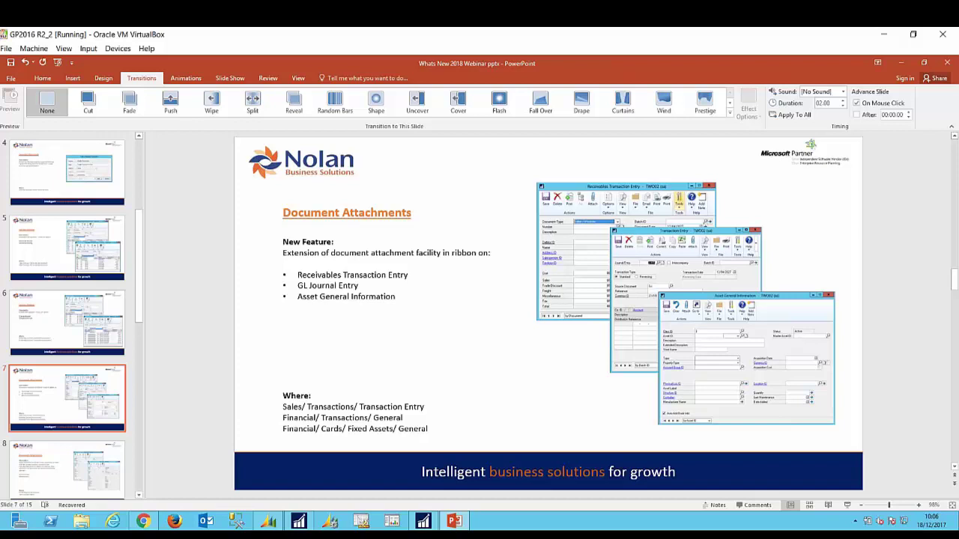
Step: Open Receivables Transaction Entry, load the first saved invoice, and open its document attachments
left_click(423, 520)
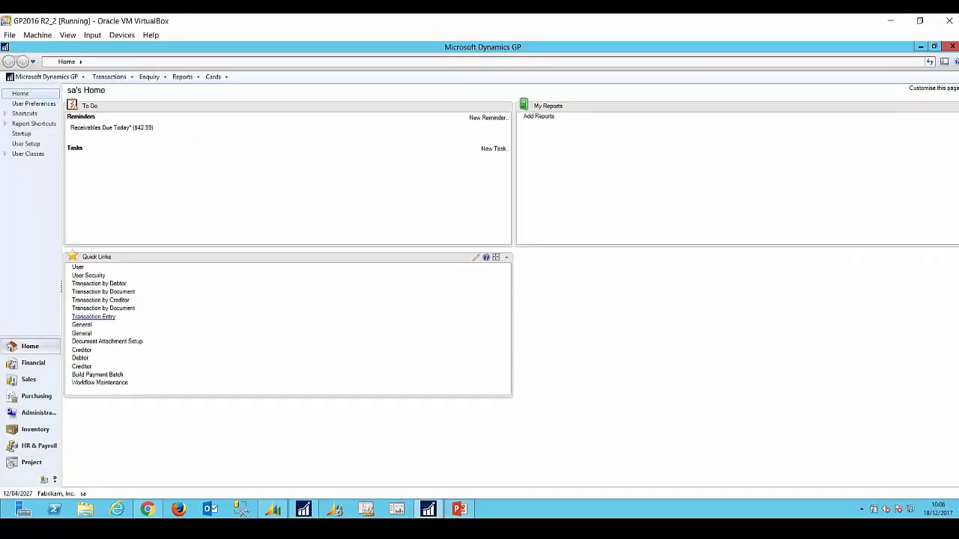
left_click(94, 317)
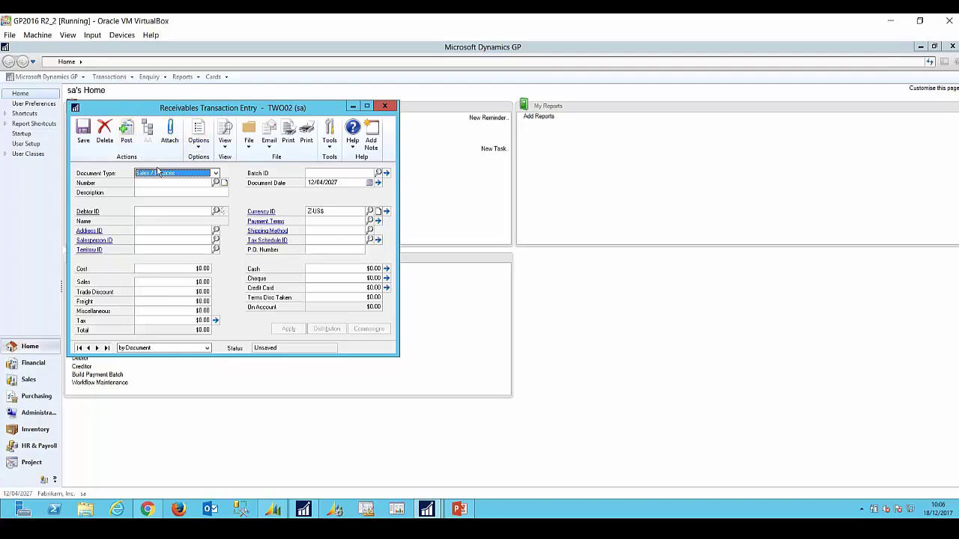
left_click(87, 348)
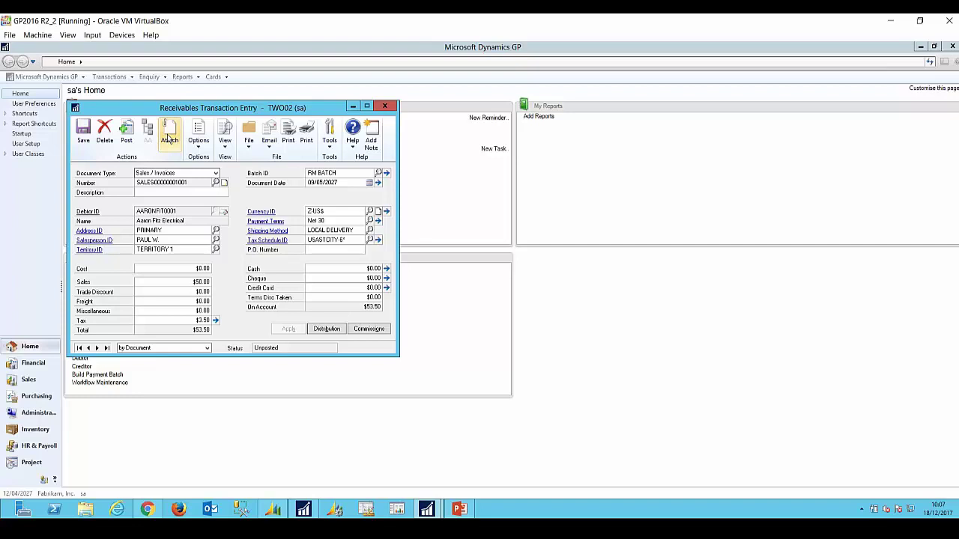
left_click(168, 137)
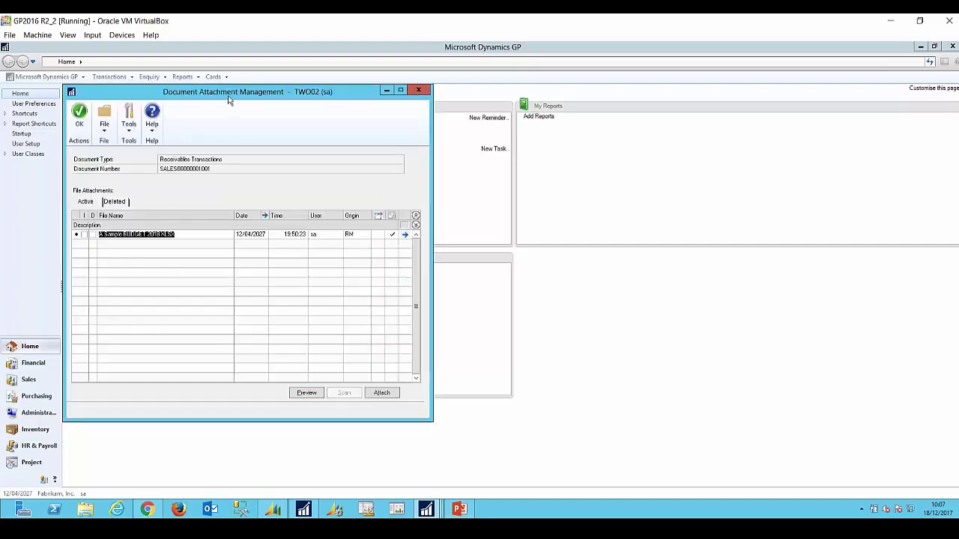
Step: Attach 'A Sample Invoice' to the receivables invoice, then select the budget workbook attachment
left_click_drag(230, 100, 359, 107)
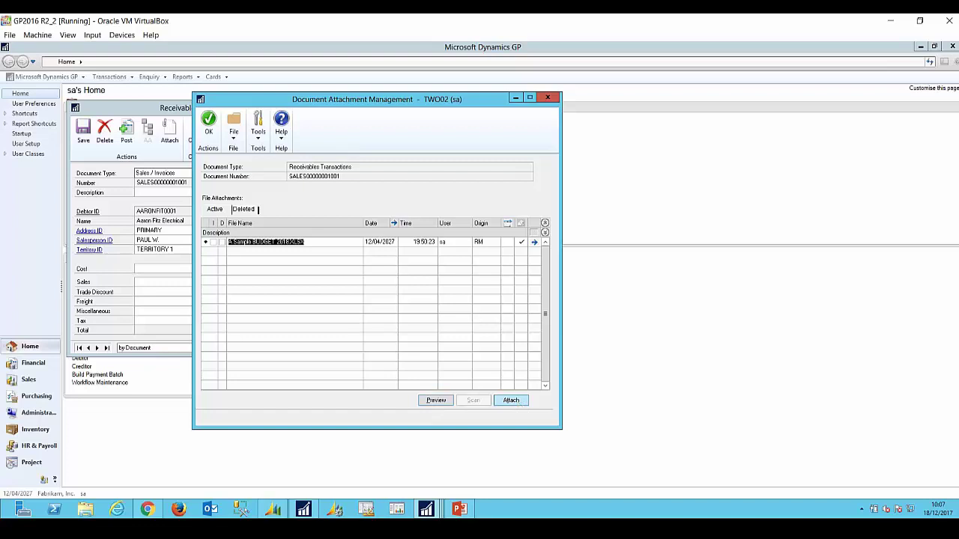
left_click(512, 401)
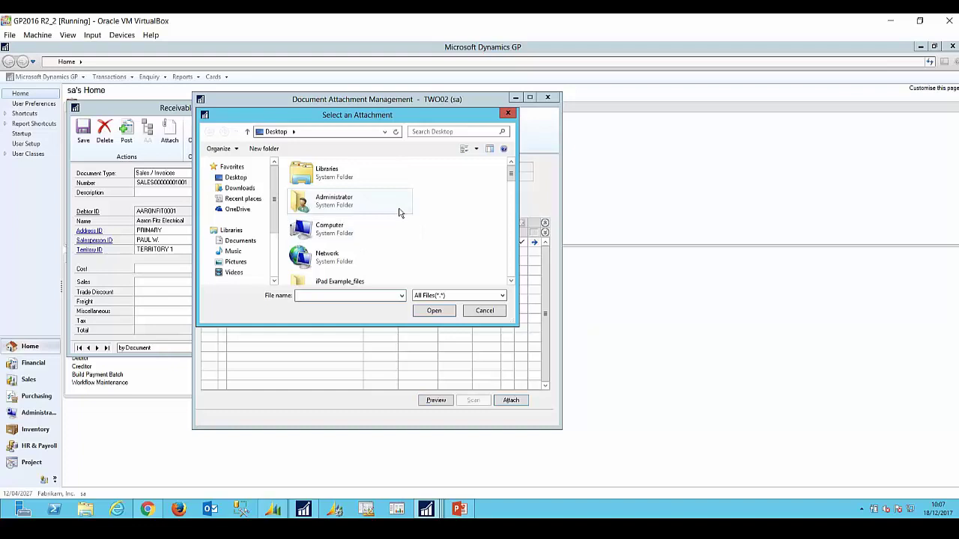
left_click_drag(512, 177, 511, 193)
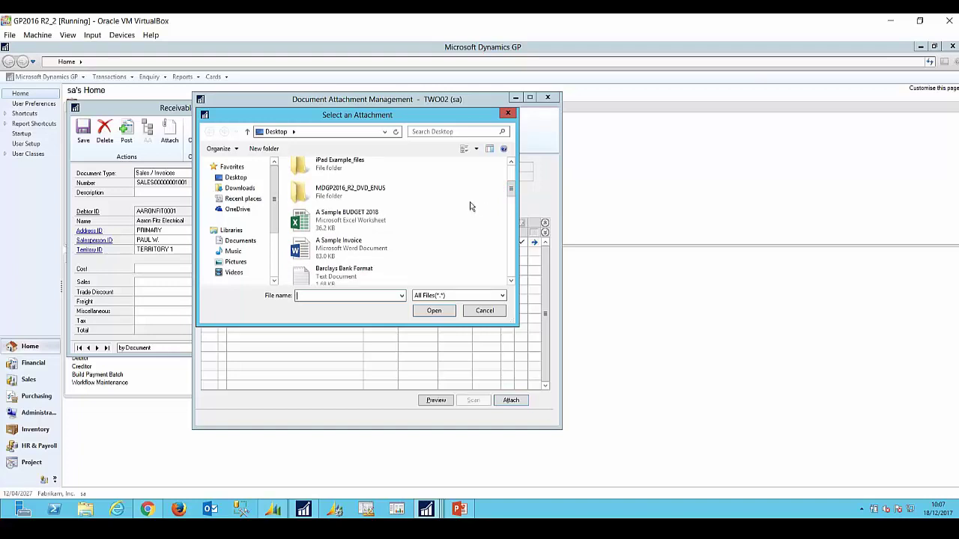
left_click(397, 256)
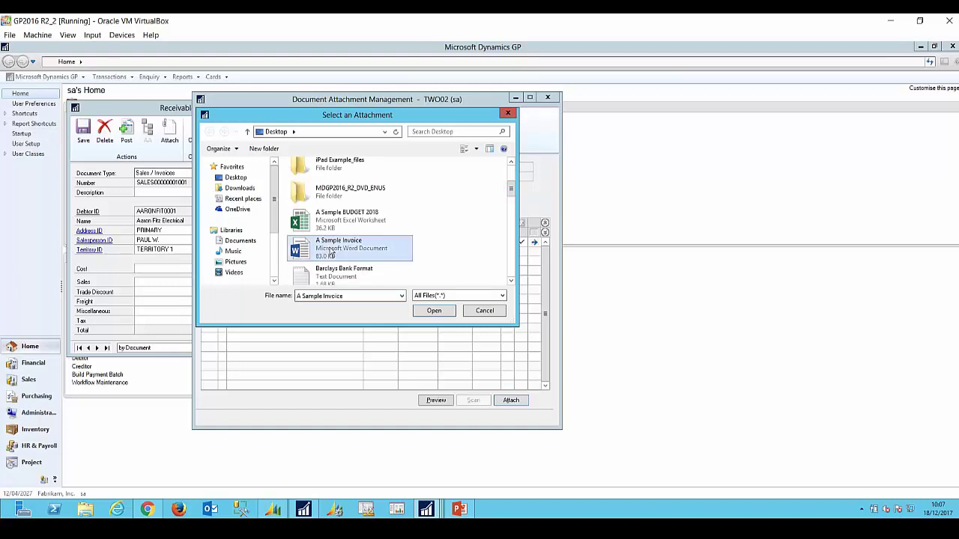
left_click(436, 310)
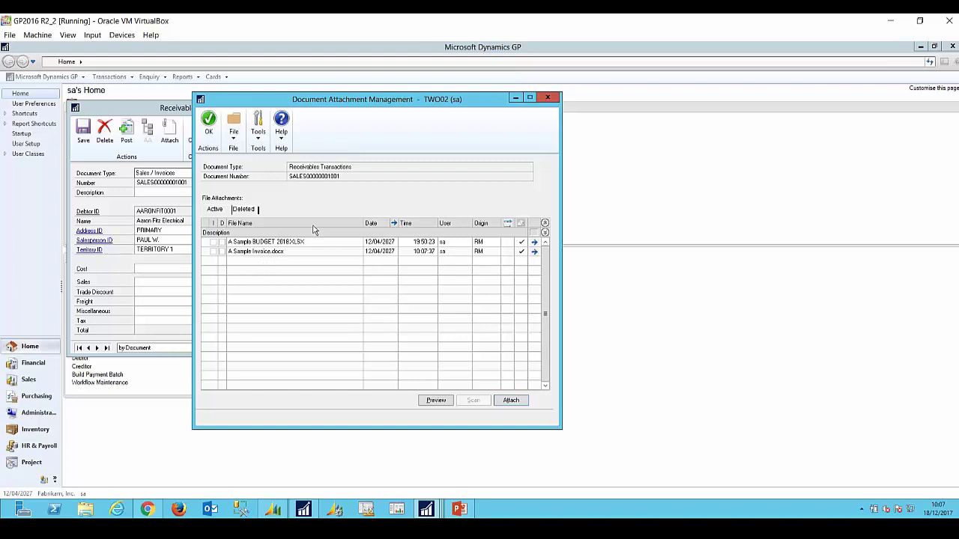
left_click(273, 251)
left_click(274, 242)
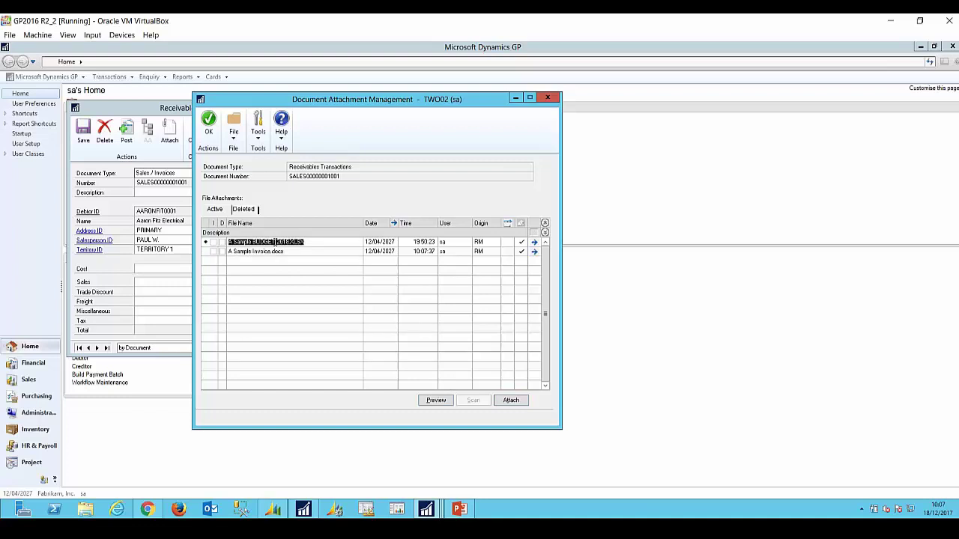
Step: Preview the budget workbook in Excel, close it and the attachment window, and return to PowerPoint
left_click(438, 401)
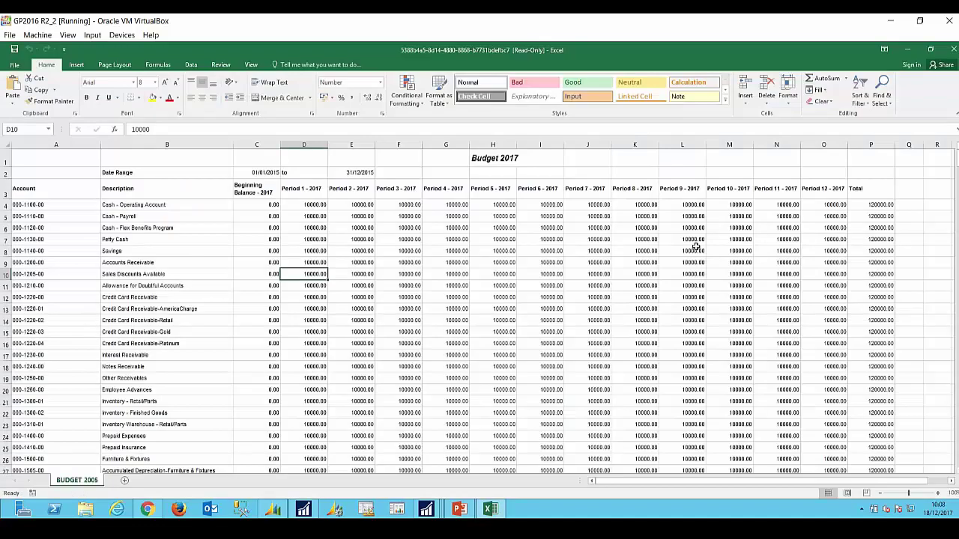
left_click(930, 49)
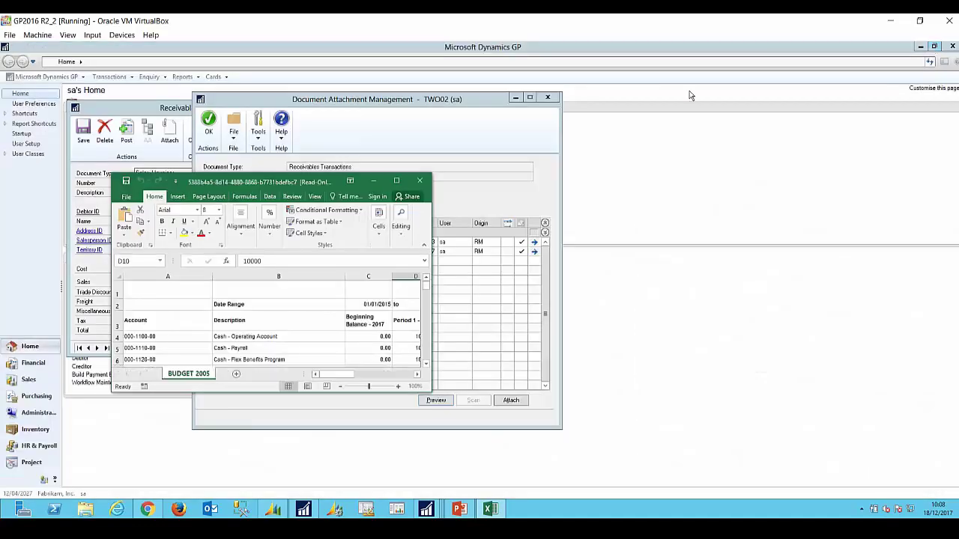
left_click(420, 181)
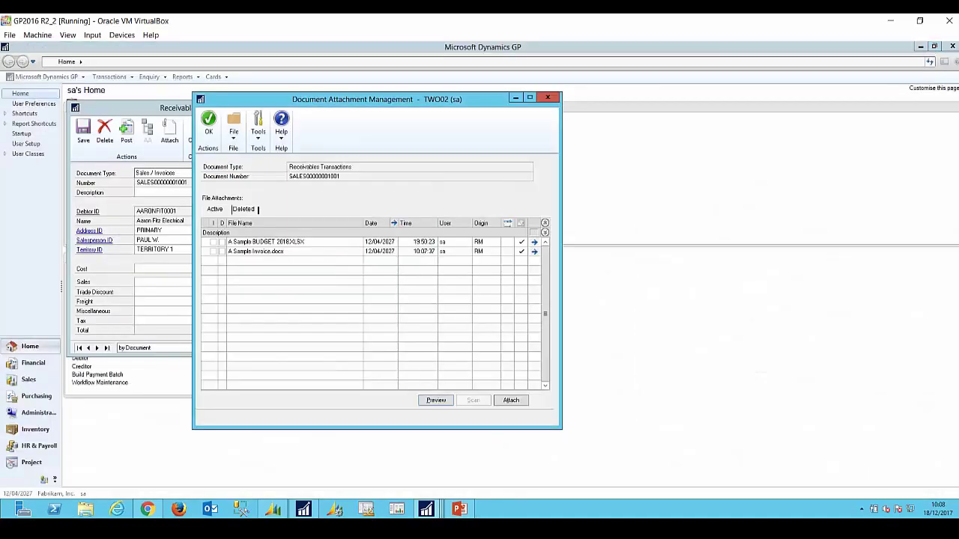
left_click(546, 99)
left_click(458, 510)
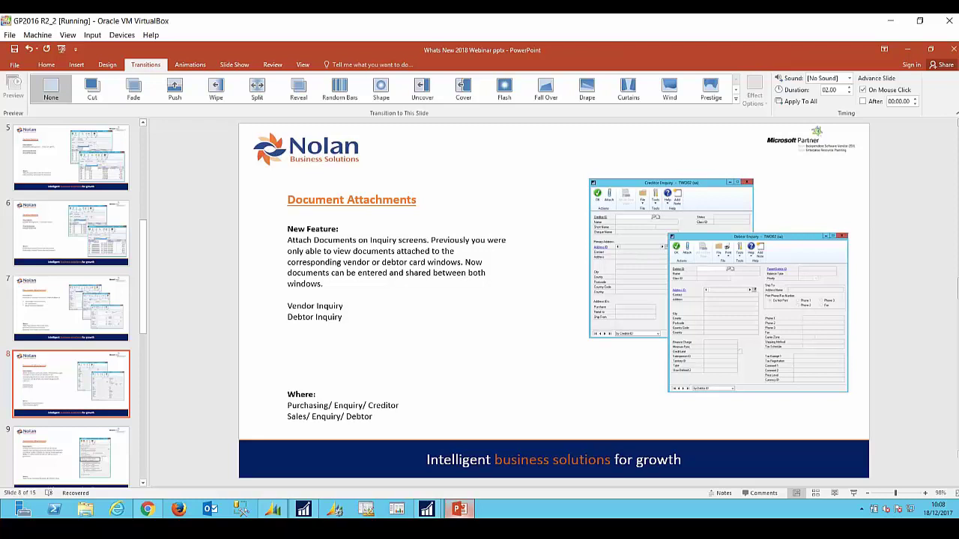
Step: Leave the slide-8 Document Attachments slide and bring back the Dynamics GP home page
left_click(486, 459)
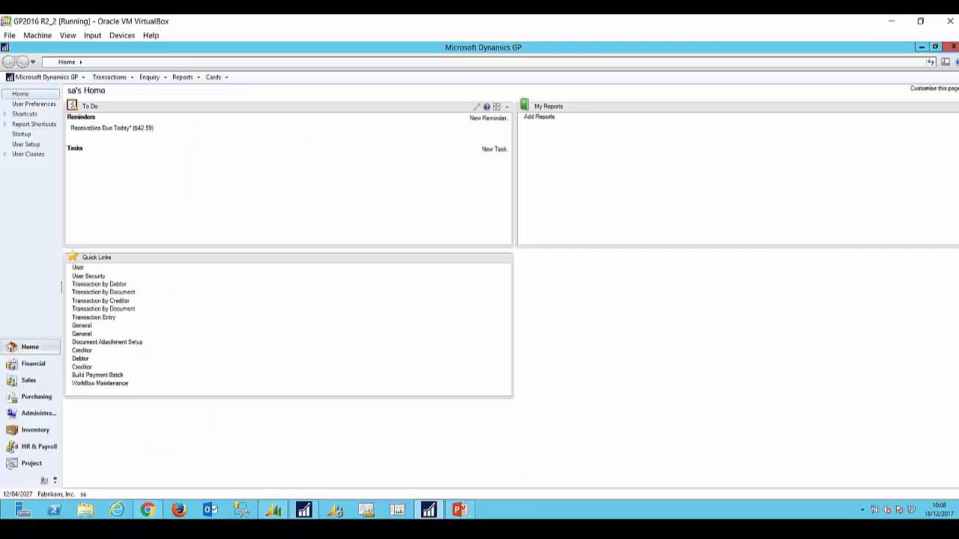
Step: Load A Travel Company into Creditor Enquiry and open its attached documents
left_click(82, 350)
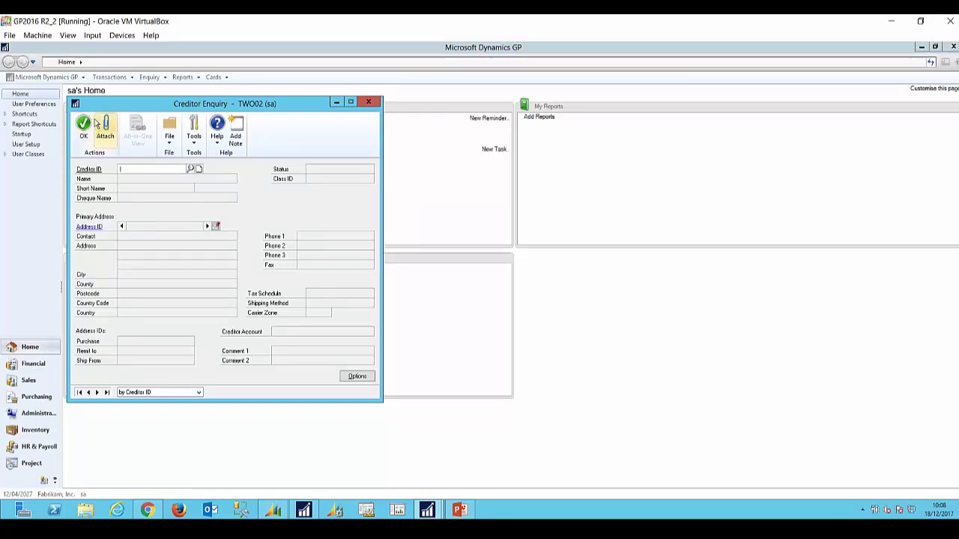
left_click(191, 169)
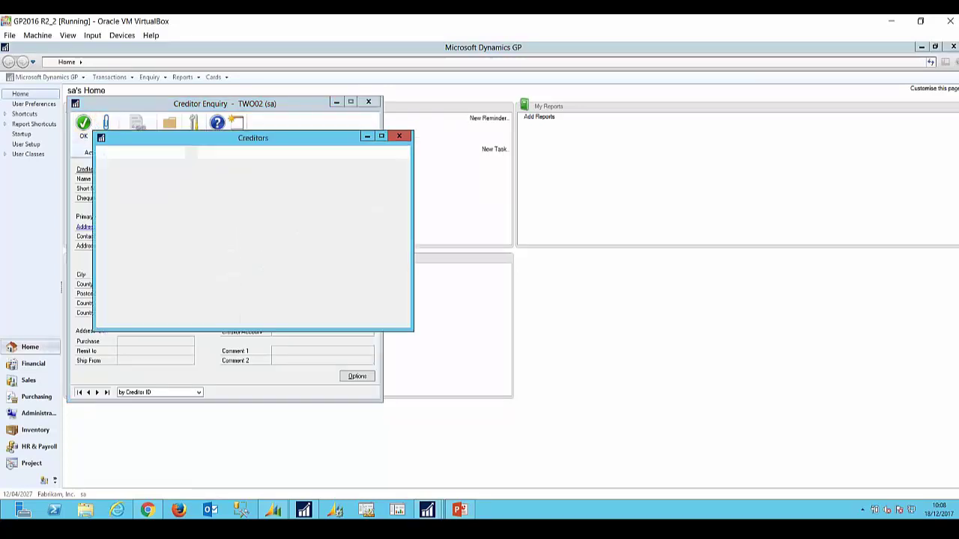
left_click(147, 240)
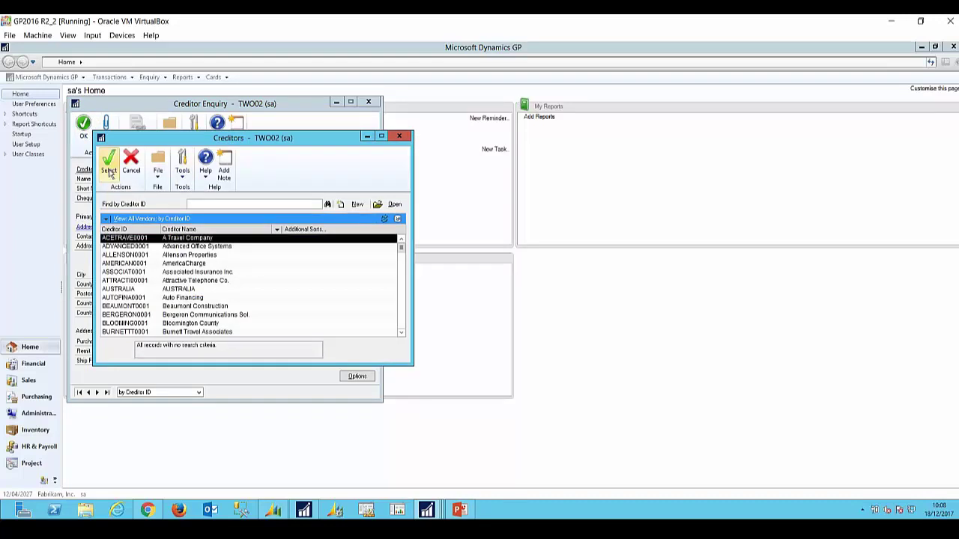
left_click(110, 169)
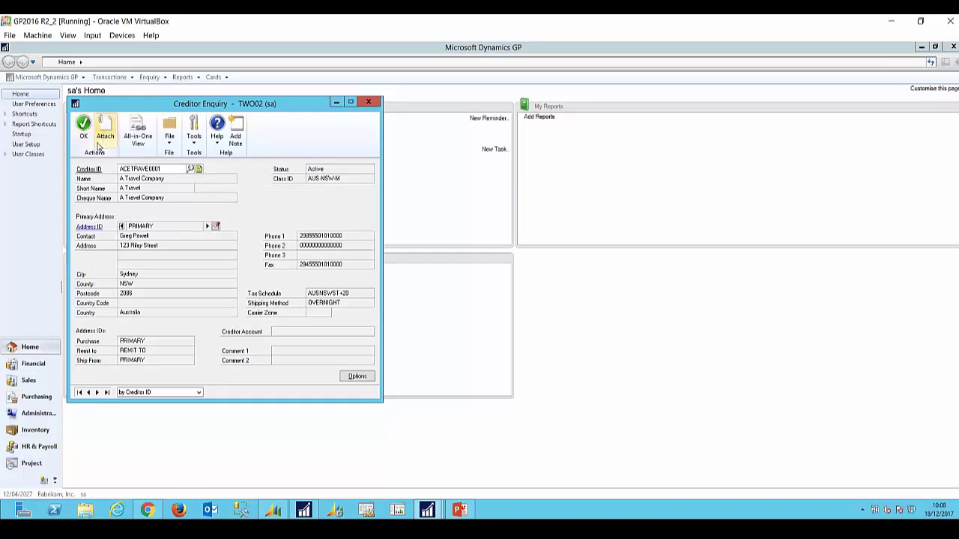
left_click(105, 129)
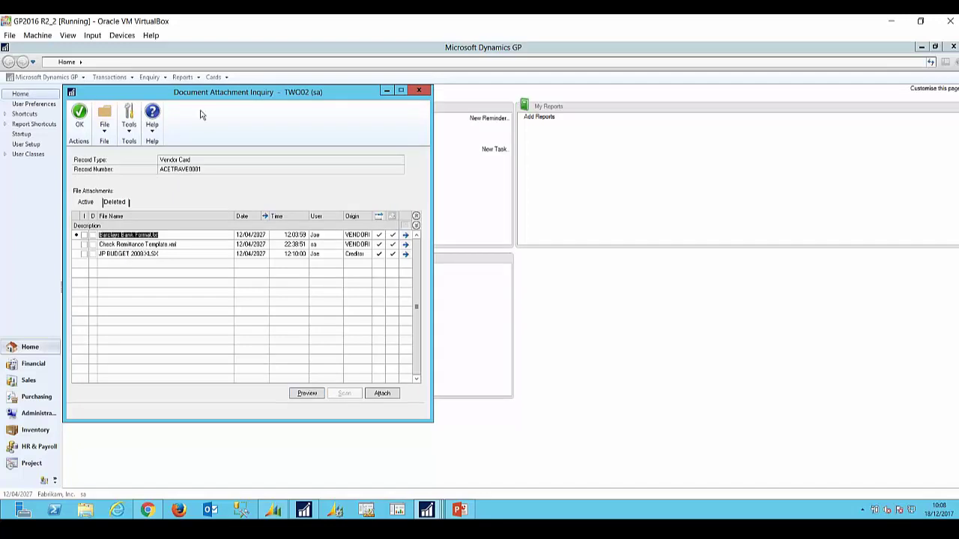
Step: Move the attachment inquiry aside to show the three files, then close it and Creditor Enquiry
left_click_drag(200, 103, 298, 101)
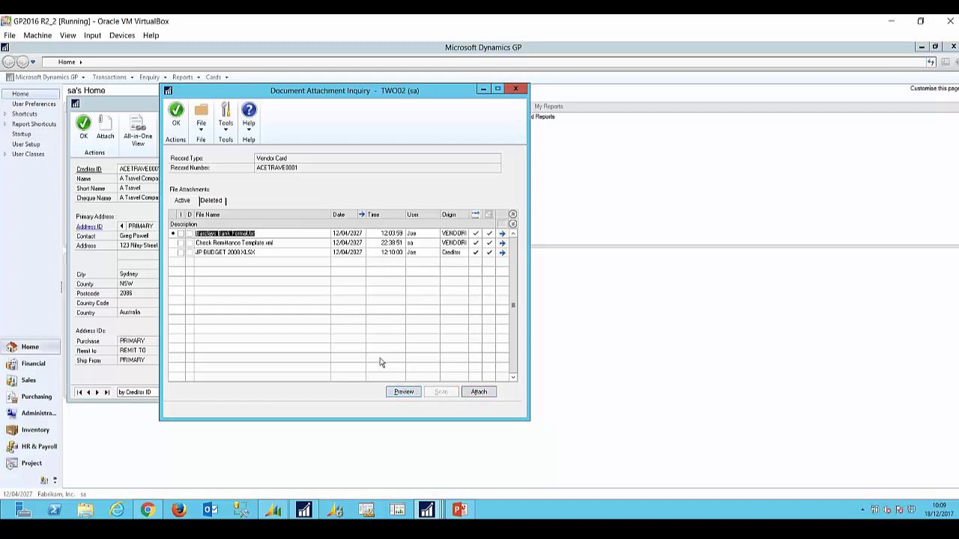
left_click_drag(309, 95, 440, 102)
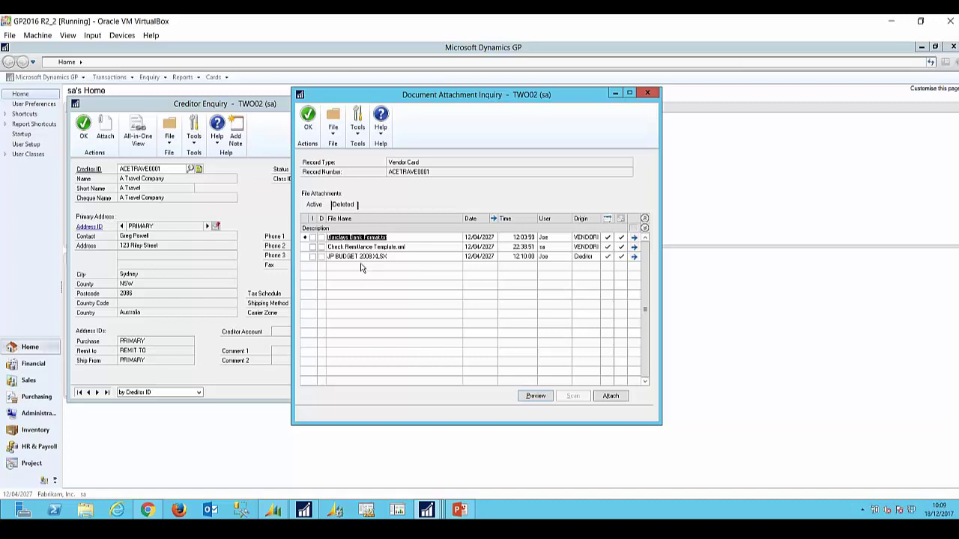
left_click(648, 96)
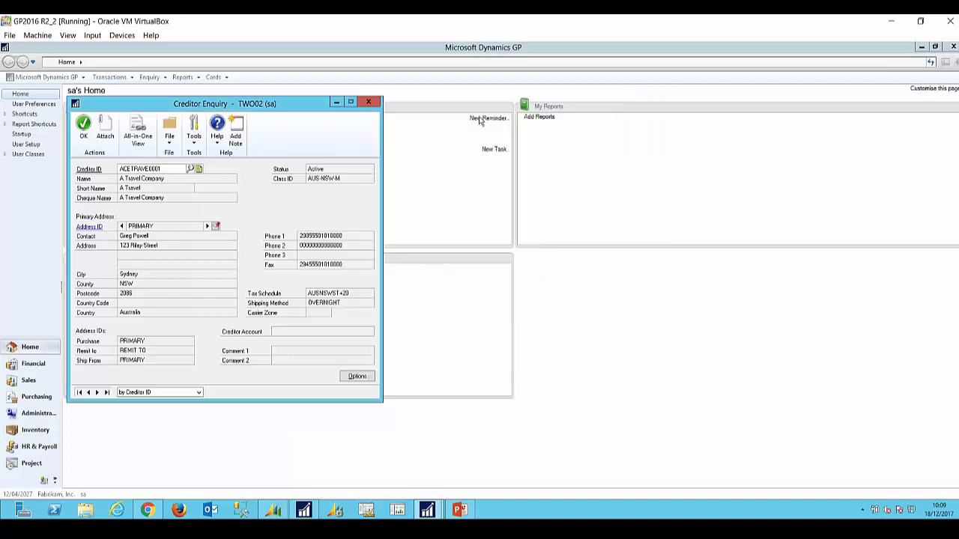
left_click(378, 103)
Step: Switch to PowerPoint to present slide 9 on password-protected inquiry attachments
key("alt+Tab")
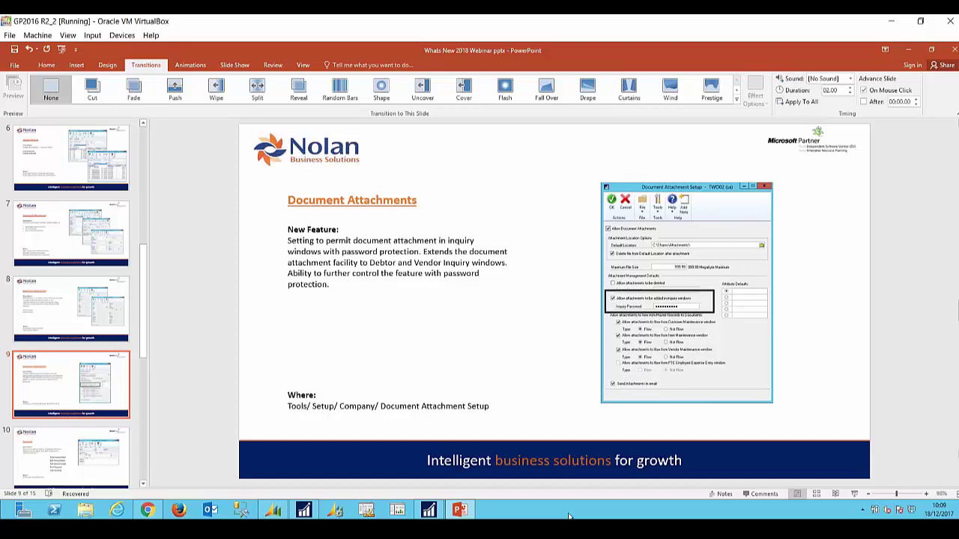
left_click(438, 512)
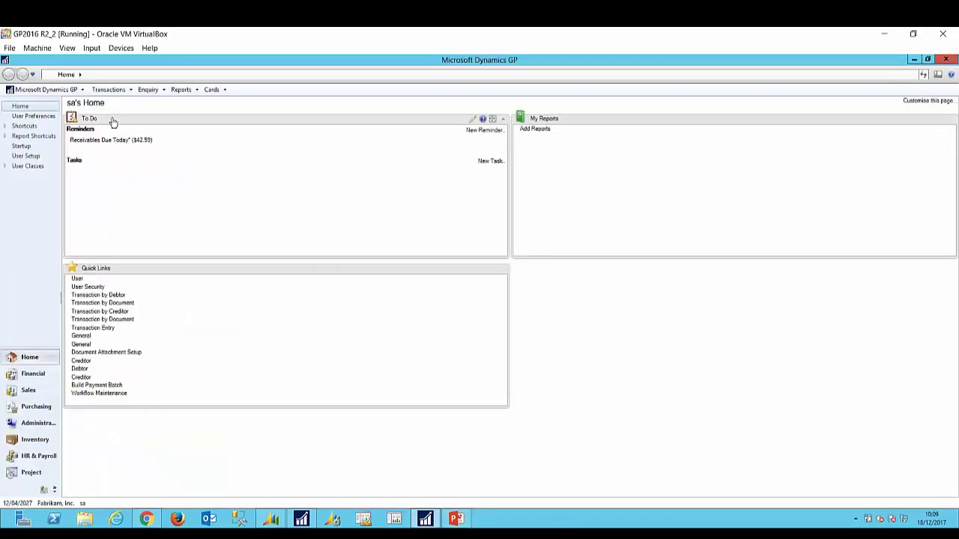
left_click(109, 353)
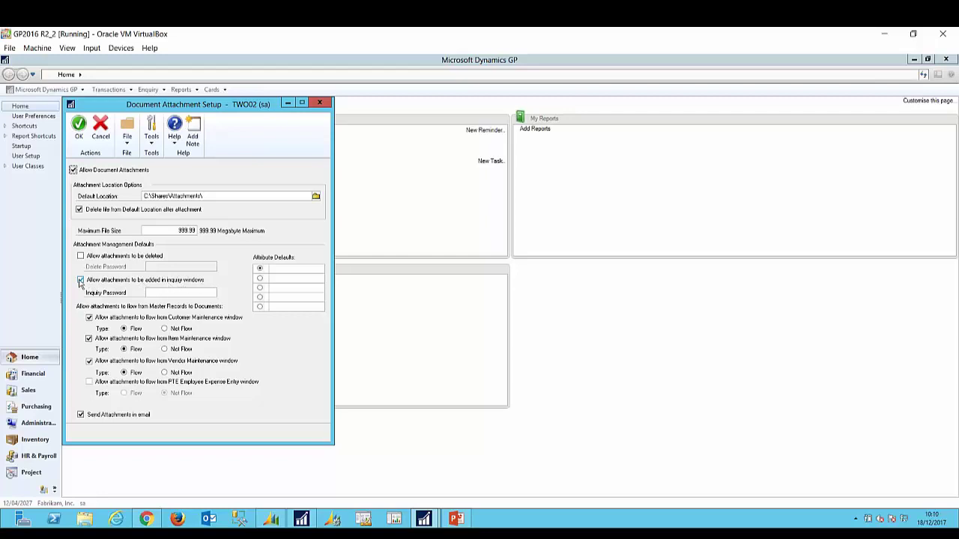
left_click(80, 281)
left_click(80, 281)
left_click(150, 293)
type("password123")
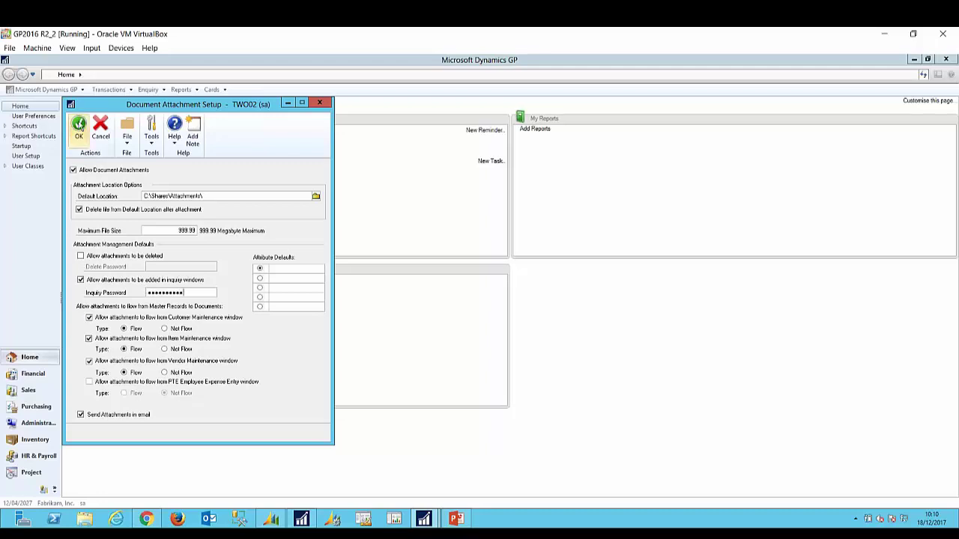
left_click(320, 103)
left_click(478, 315)
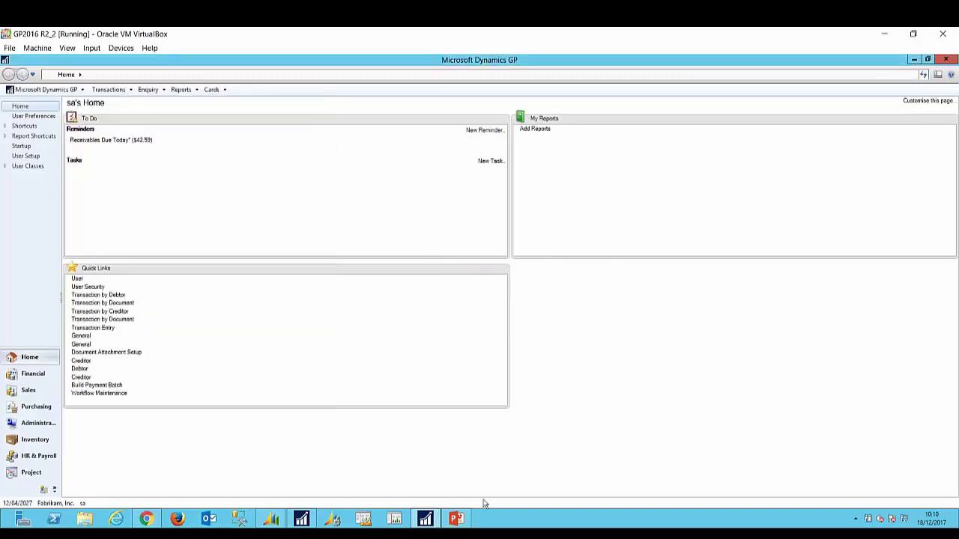
Step: Bring PowerPoint forward and advance from slide 10 to slide 11 on One Payment Per
left_click(454, 519)
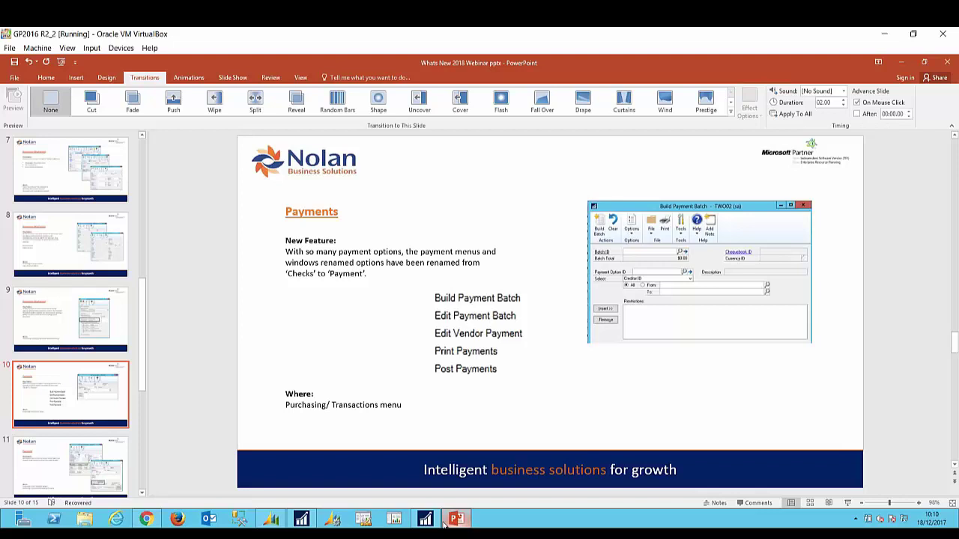
key("Page_Down")
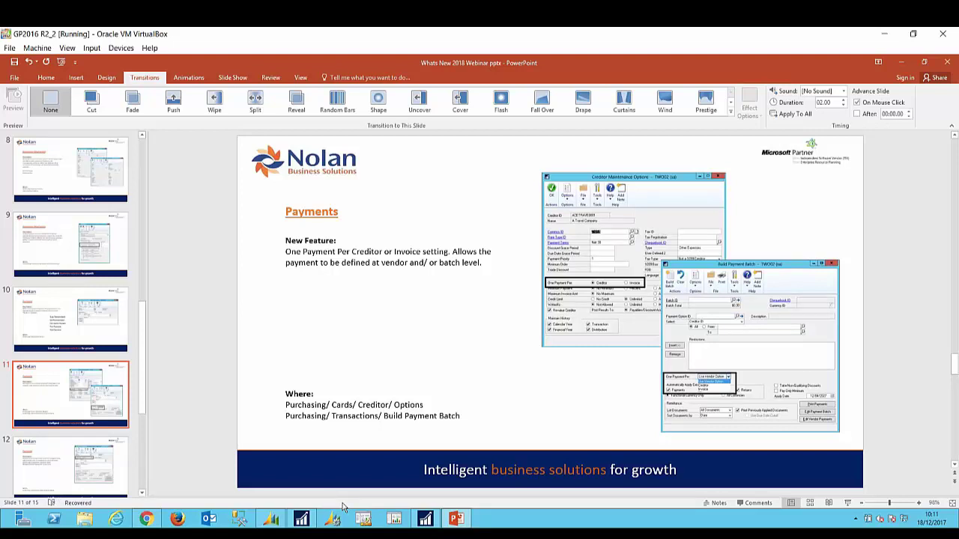
left_click(425, 518)
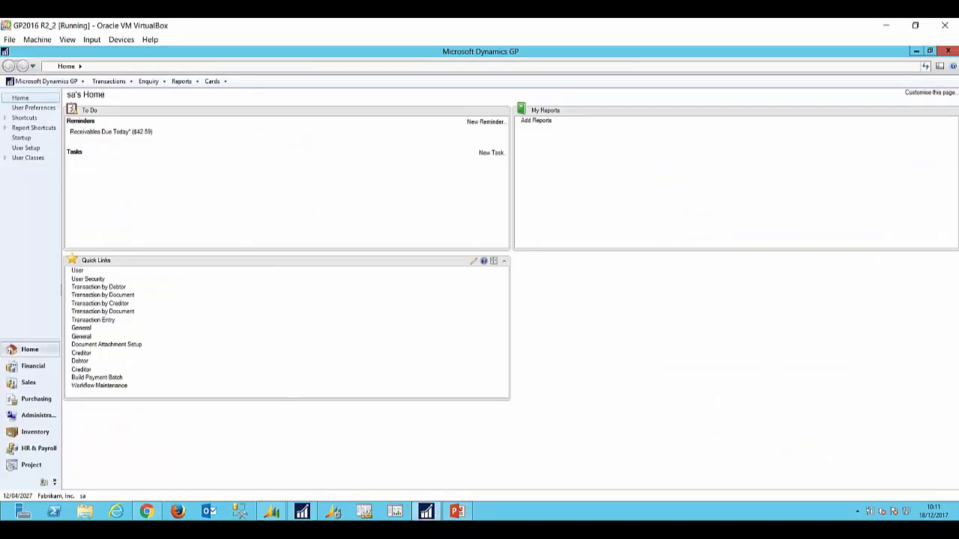
left_click(85, 378)
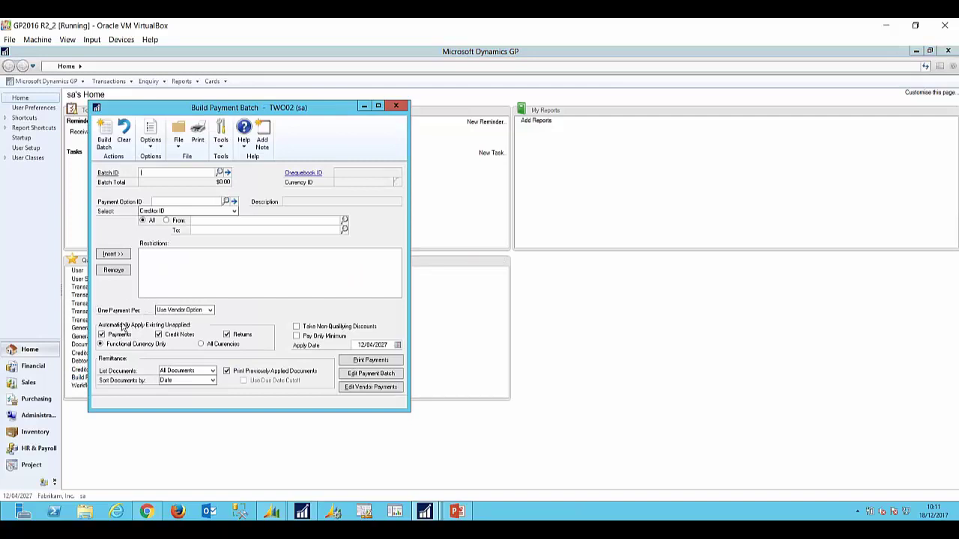
left_click(211, 310)
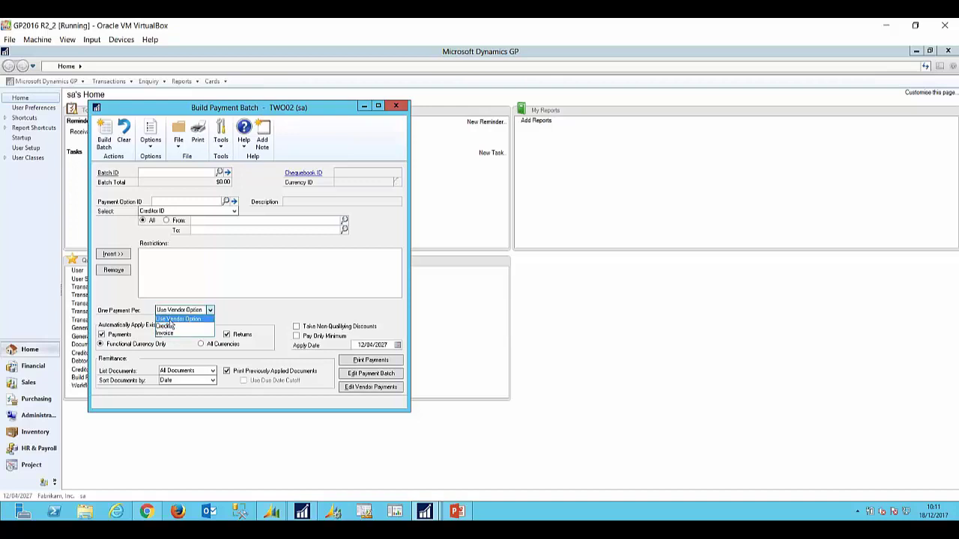
left_click(365, 104)
Step: Close Build Payment Batch and load A Travel Company into Creditor Maintenance
left_click(396, 105)
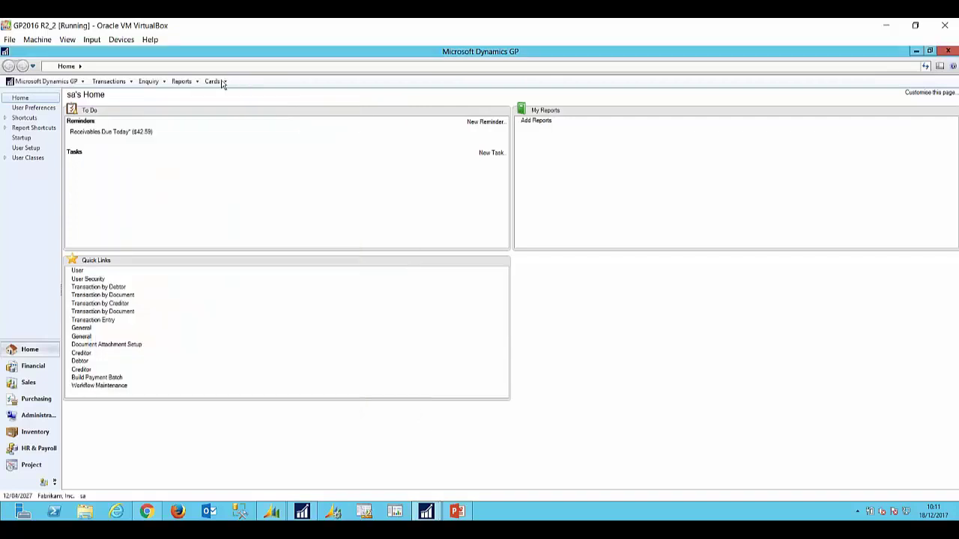
left_click(214, 82)
mouse_move(233, 137)
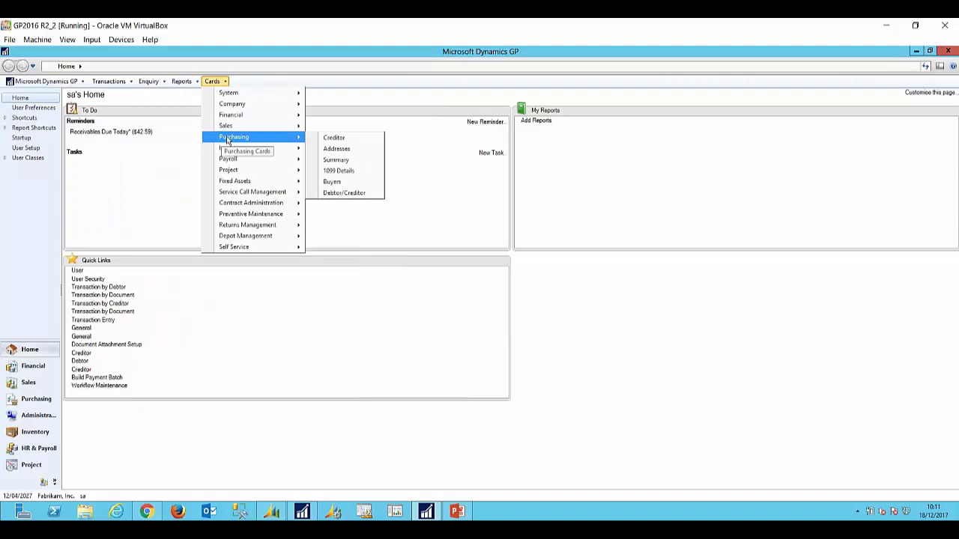
left_click(333, 138)
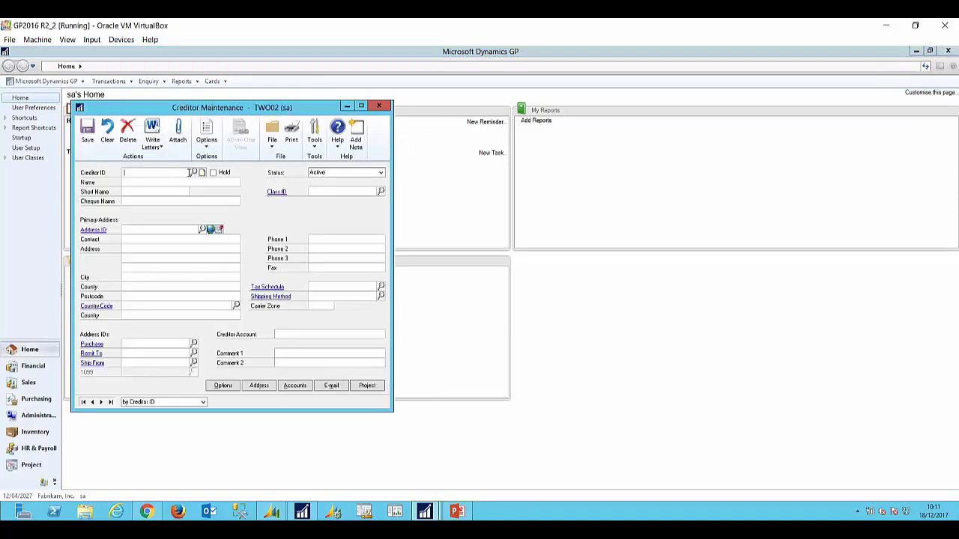
left_click(109, 161)
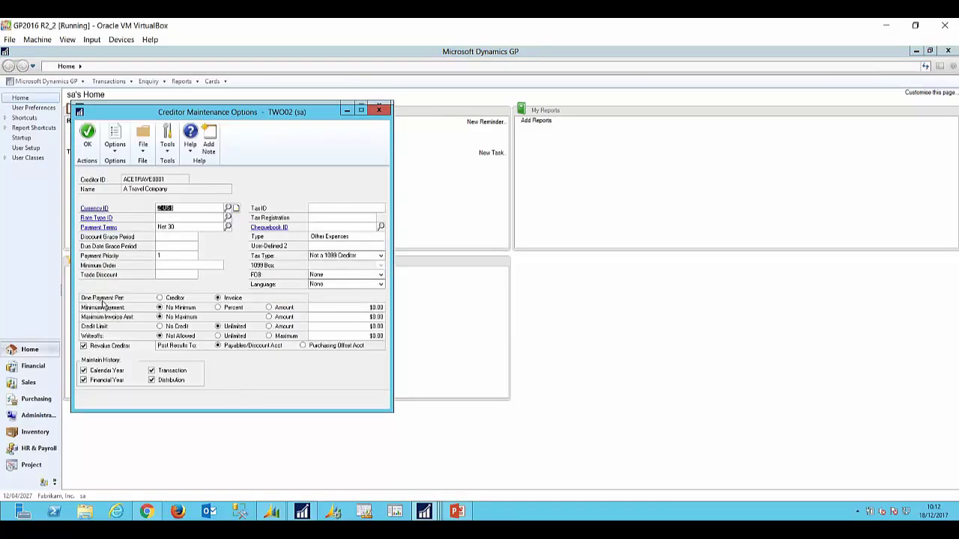
Step: Set One Payment Per to Invoice in the creditor options and save the record
left_click(164, 299)
left_click(218, 299)
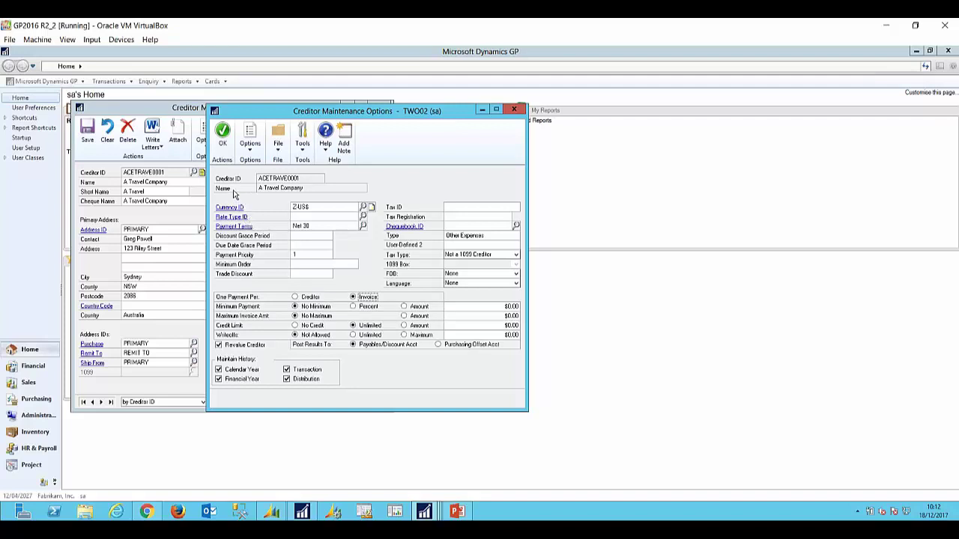
left_click(230, 133)
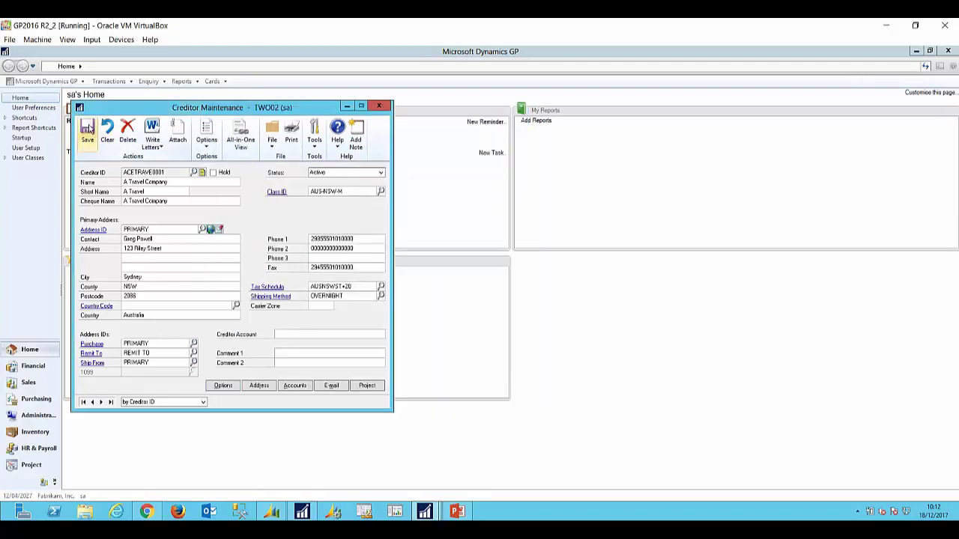
left_click(88, 131)
Step: Close the creditor record and open an empty Build Payment Batch window from Quick Links
left_click(379, 107)
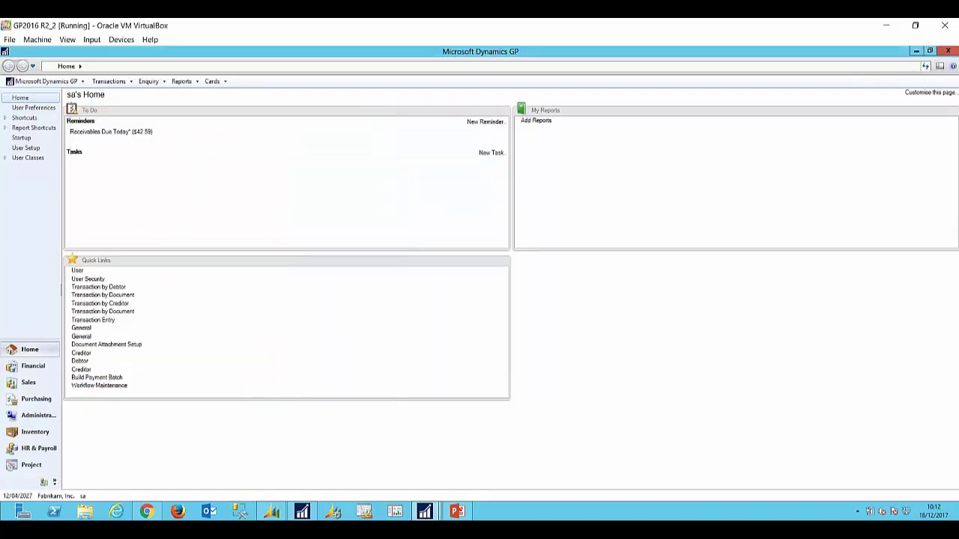
left_click(457, 512)
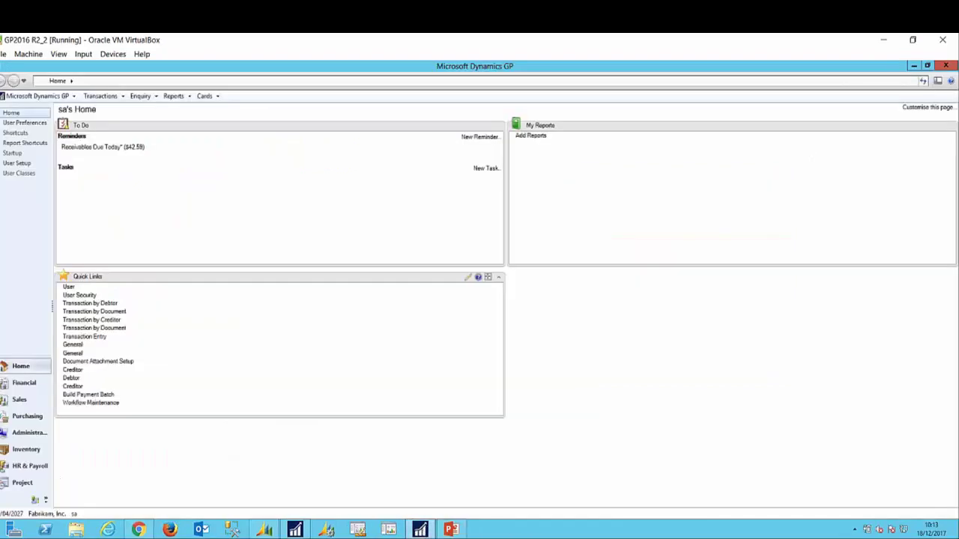
left_click(103, 394)
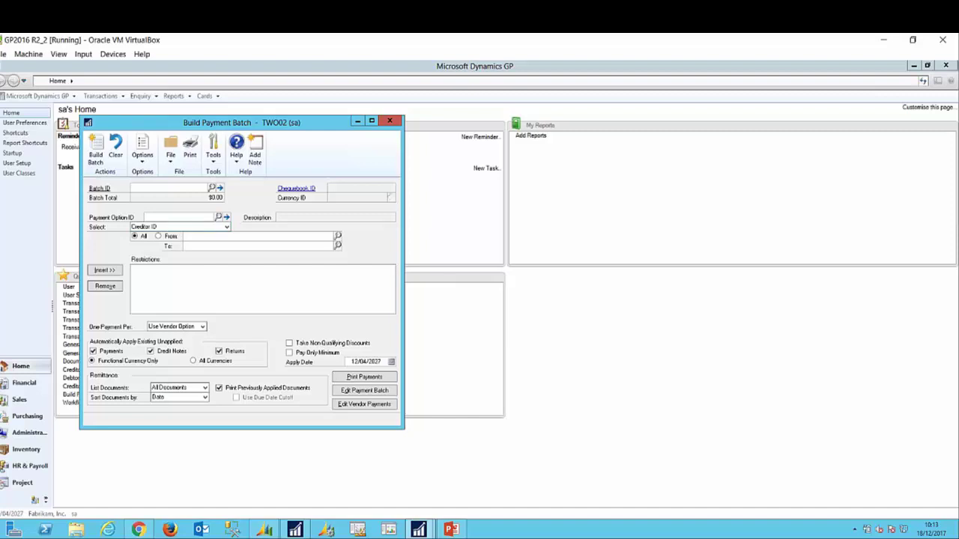
Step: Apply the PRIORITY 1-2 payment option ID, restricting payment priority from 1 to 2
left_click(217, 217)
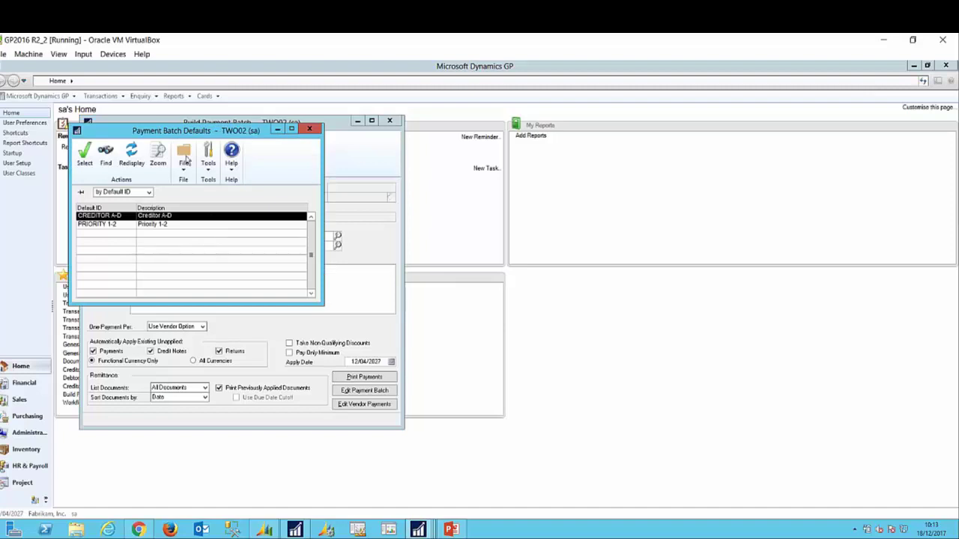
left_click(100, 226)
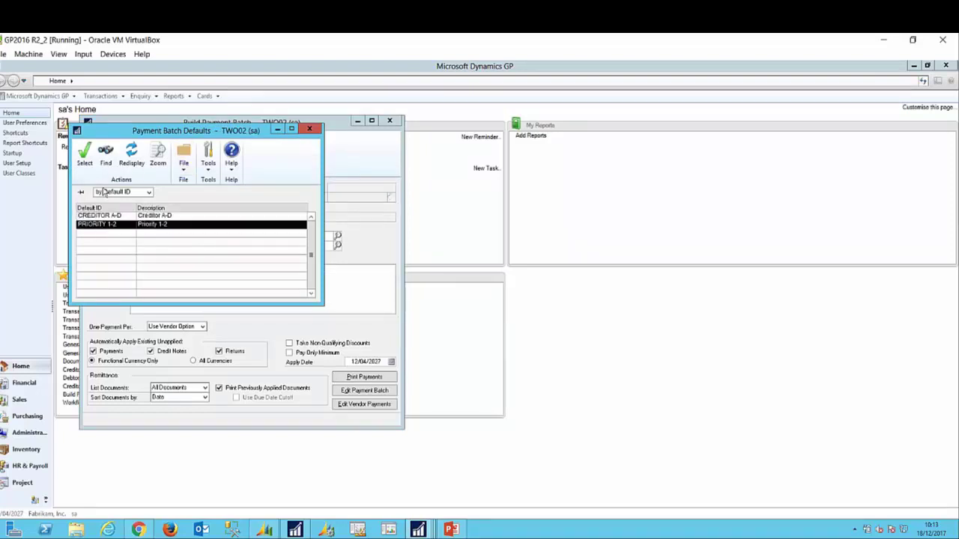
left_click(84, 156)
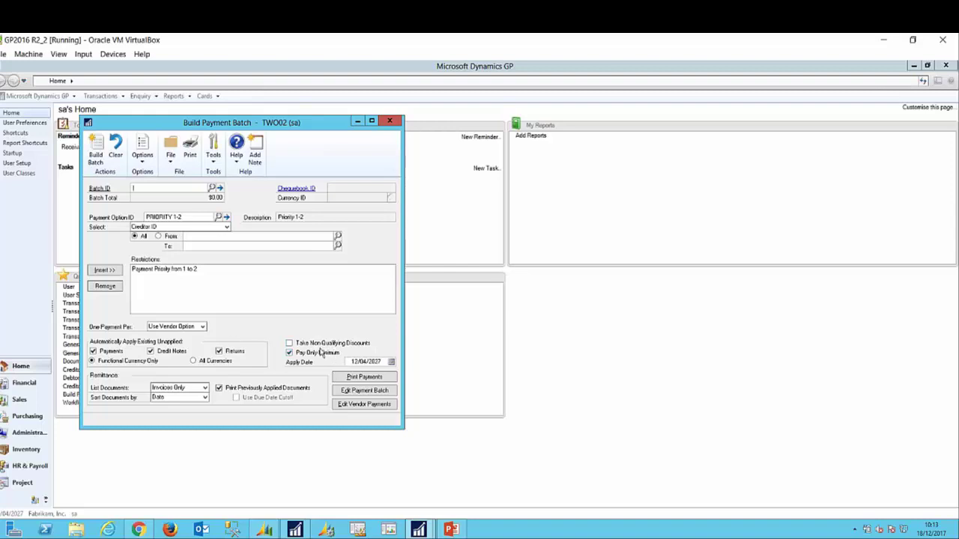
Step: Reopen the payment option ID list and highlight CREDITOR A-D
left_click(220, 217)
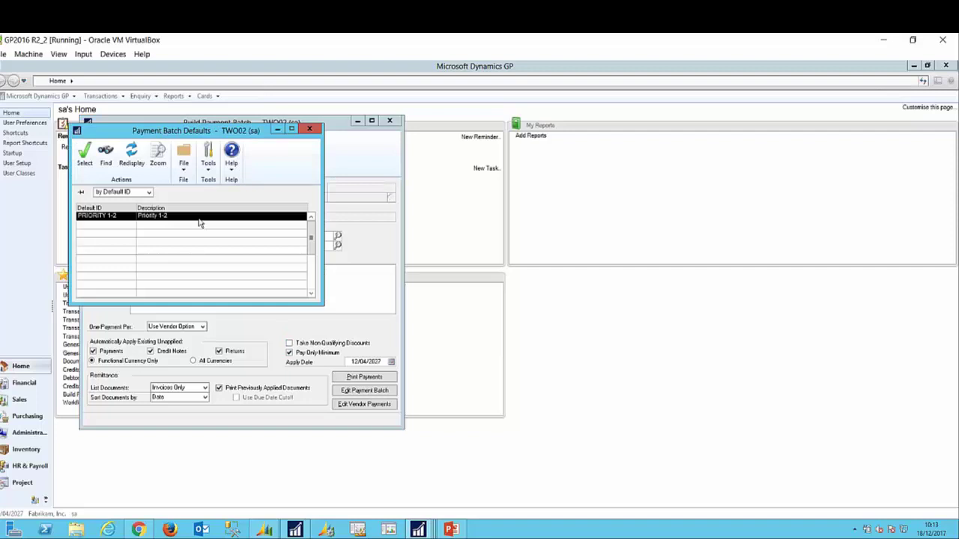
left_click(311, 216)
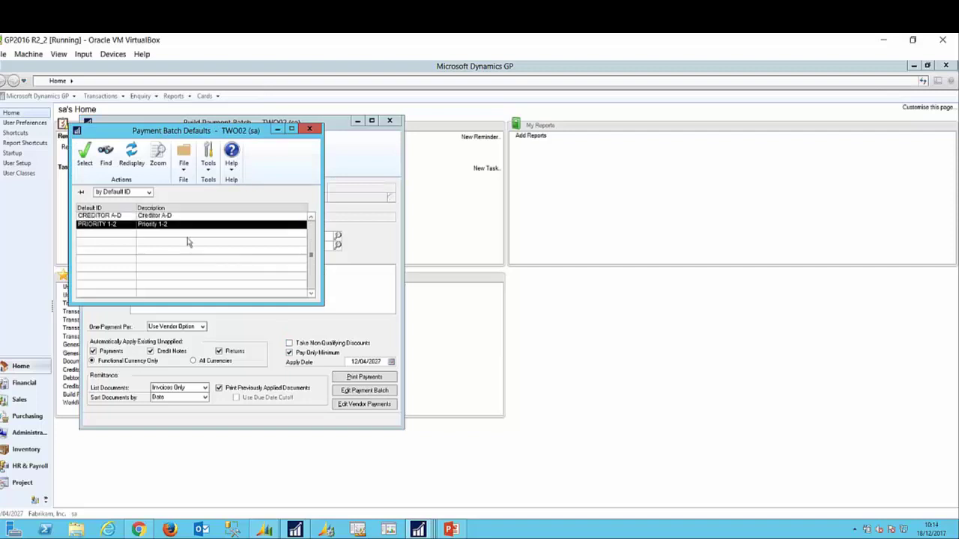
left_click(111, 217)
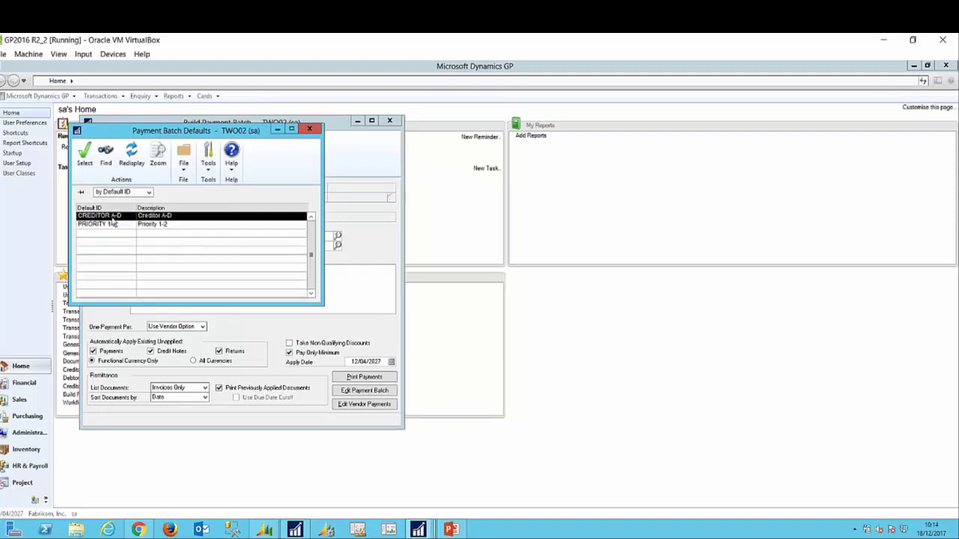
Step: Apply CREDITOR A-D to the payment batch with unapplied returns turned off
left_click(85, 162)
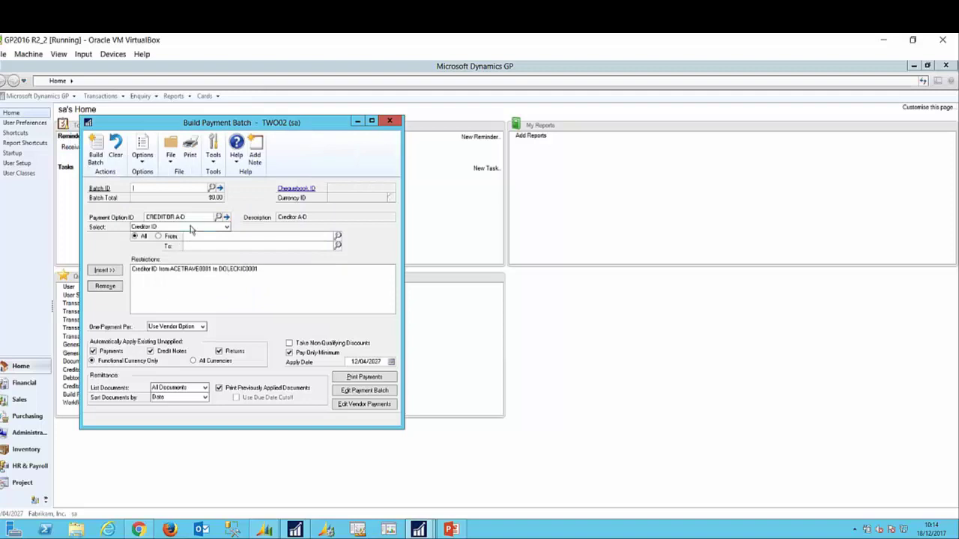
left_click(219, 352)
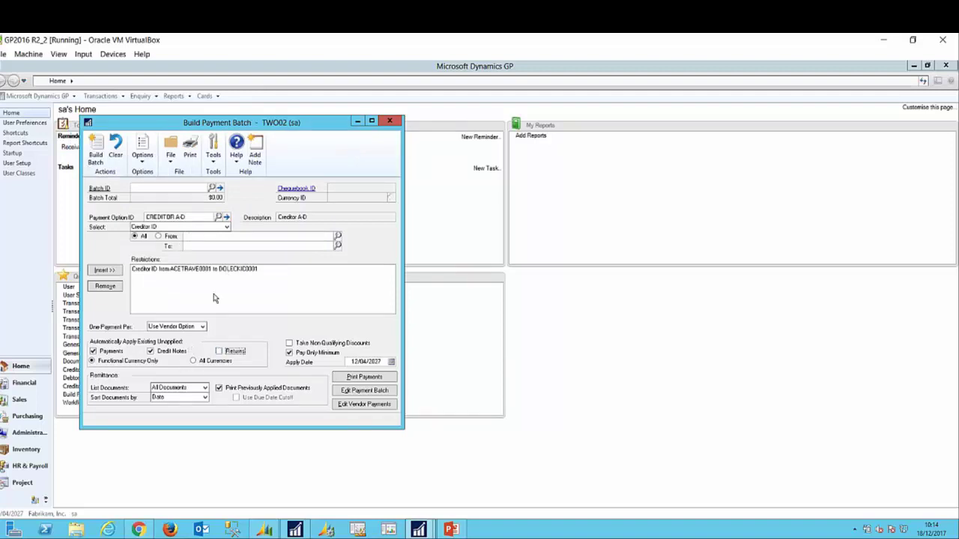
left_click(218, 216)
left_click(84, 154)
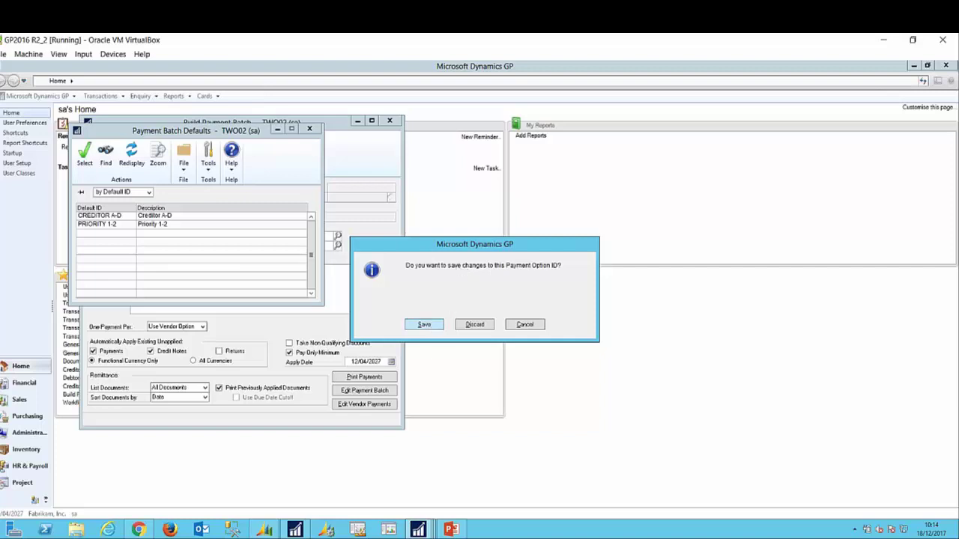
Step: Save the changed CREDITOR A-D option, close Build Payment Batch and show the Workflows slide
left_click(432, 327)
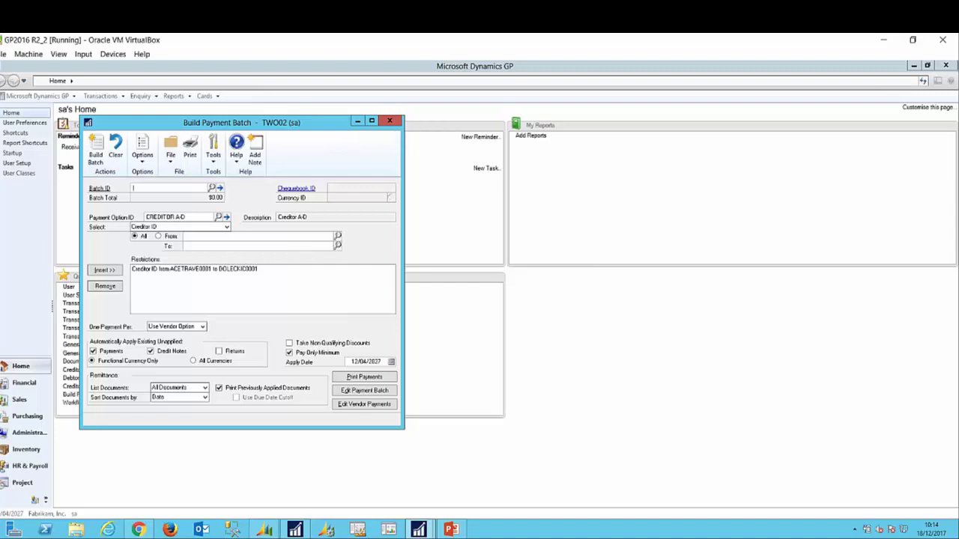
left_click(389, 121)
left_click(450, 529)
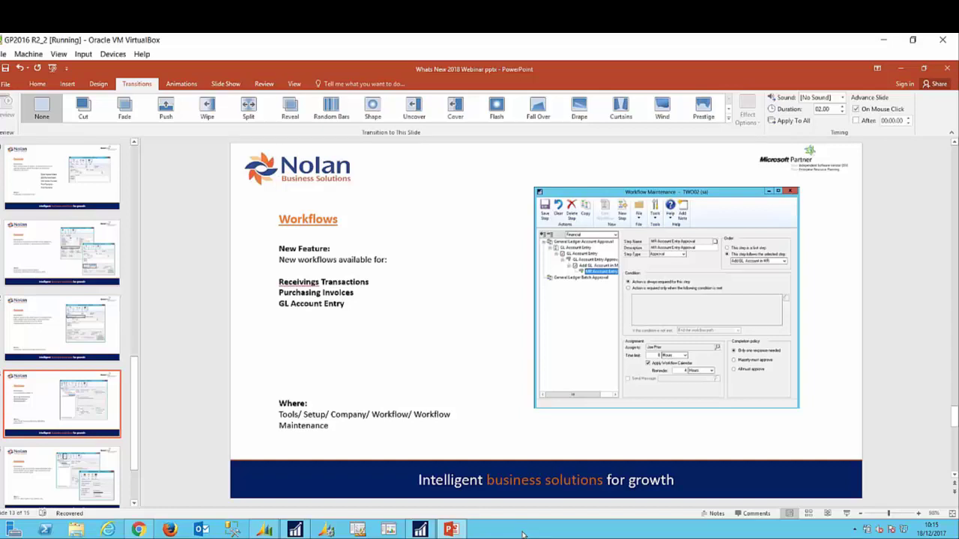
Step: Return to Dynamics GP and open Workflow Maintenance on the Financial workflow category
left_click(428, 532)
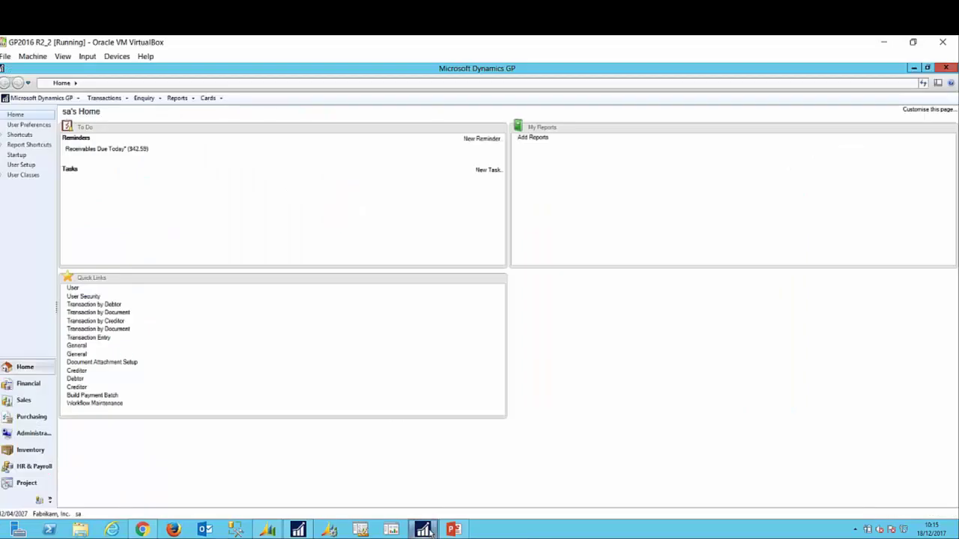
left_click(94, 403)
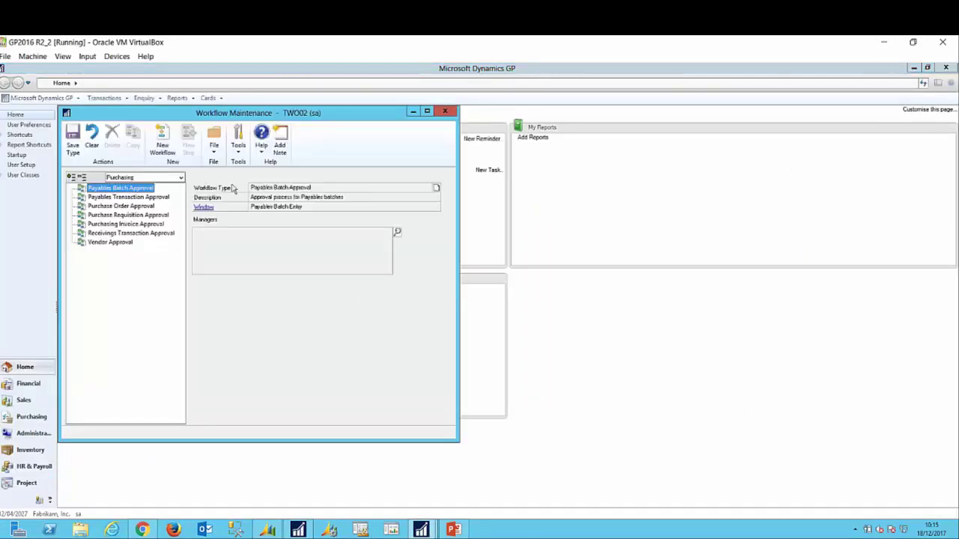
left_click(181, 178)
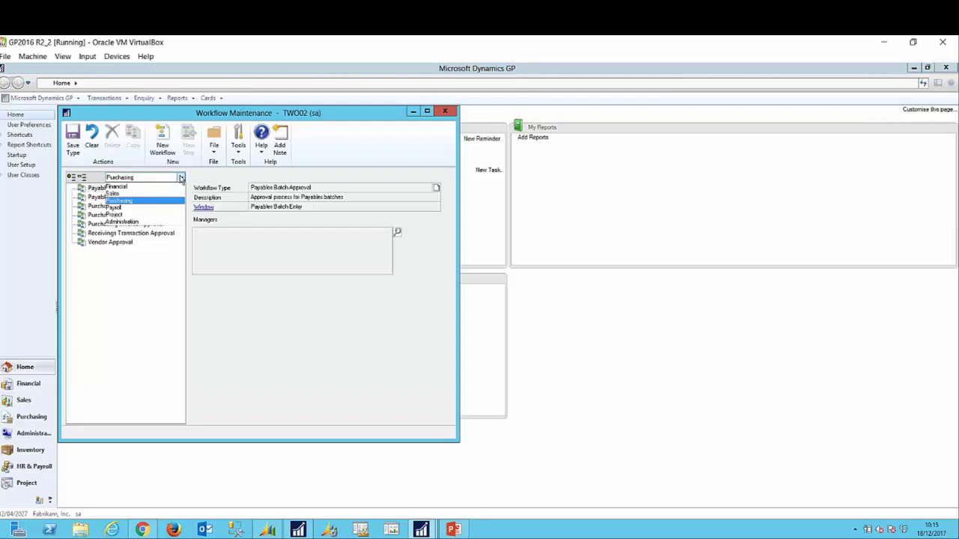
left_click(145, 188)
Step: Expand the General Ledger Account Approval tree down to the Add GL Account in MR step
left_click(73, 188)
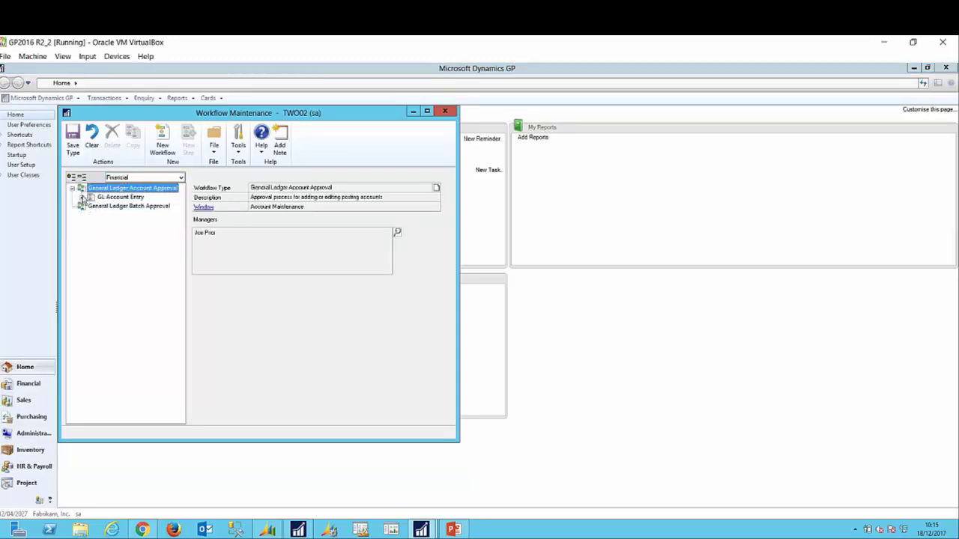
left_click(82, 197)
left_click(91, 206)
left_click(101, 214)
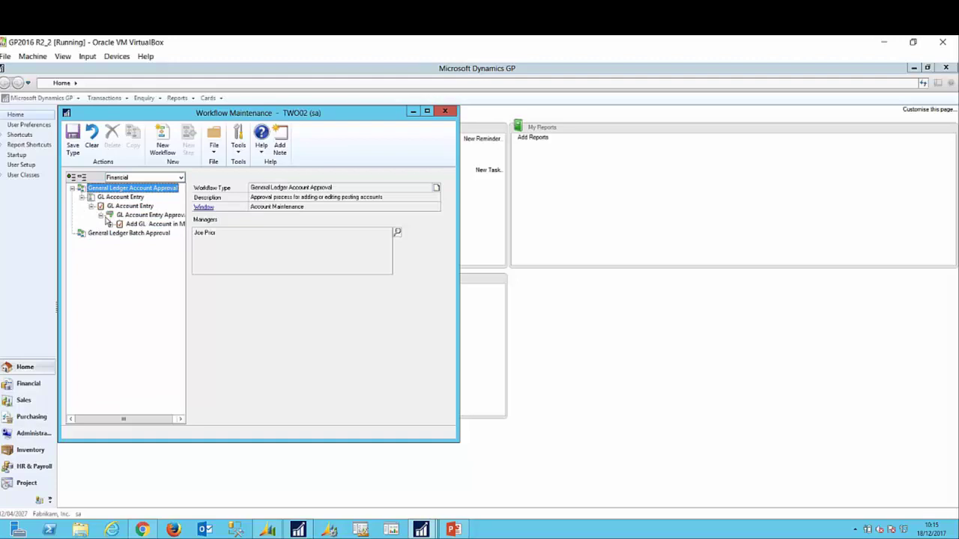
left_click(110, 224)
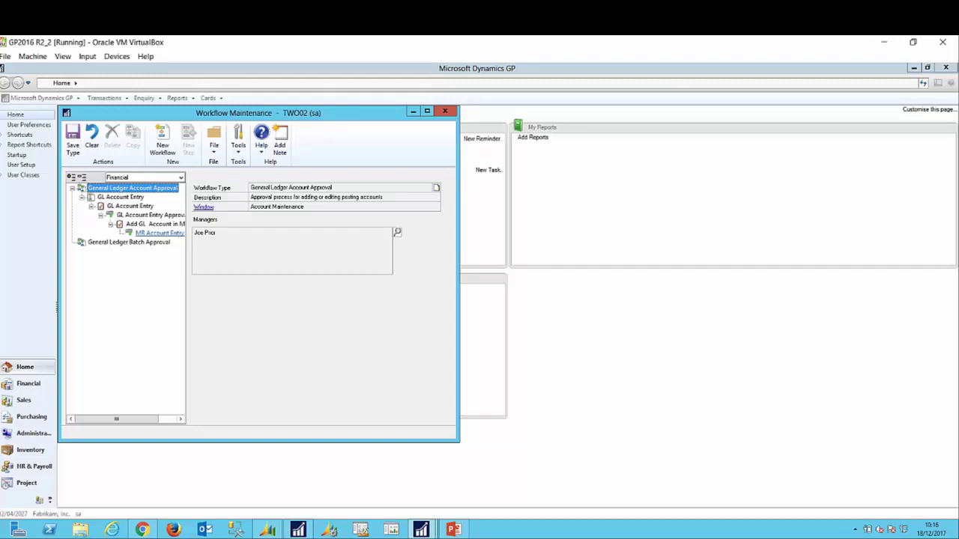
Step: Review the GL Account Entry, Add GL Account in MR, GL Account Entry Approval, MR Account Entry Approval and General Ledger Batch Approval details
left_click(130, 206)
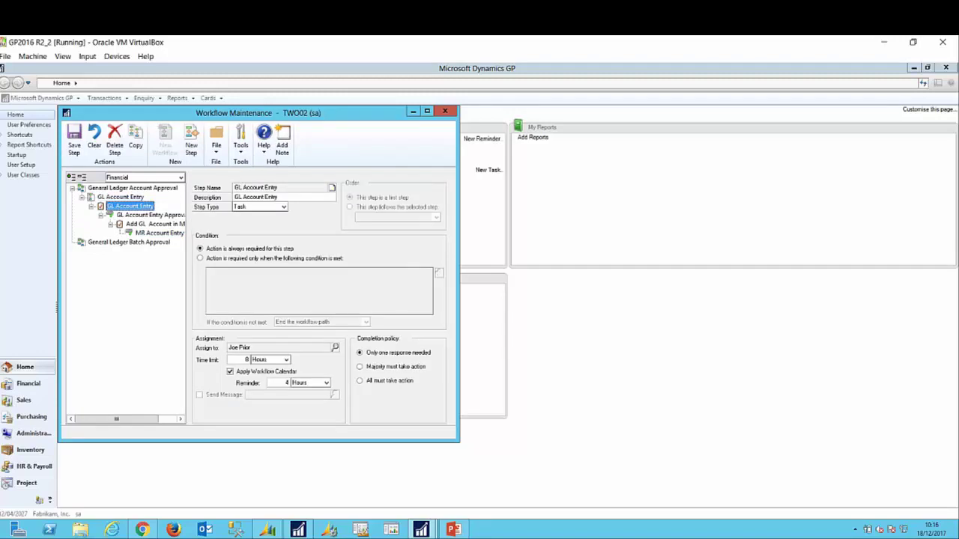
left_click(156, 224)
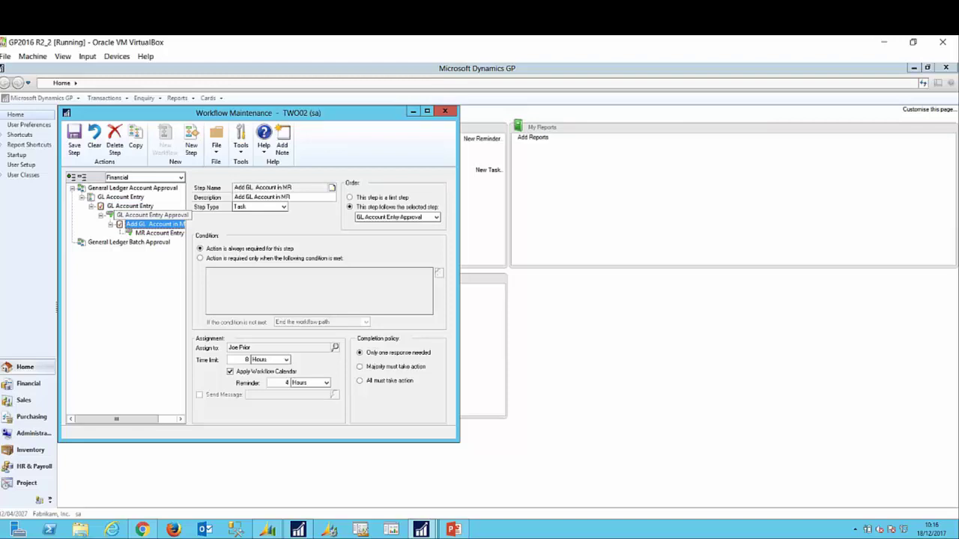
left_click(150, 214)
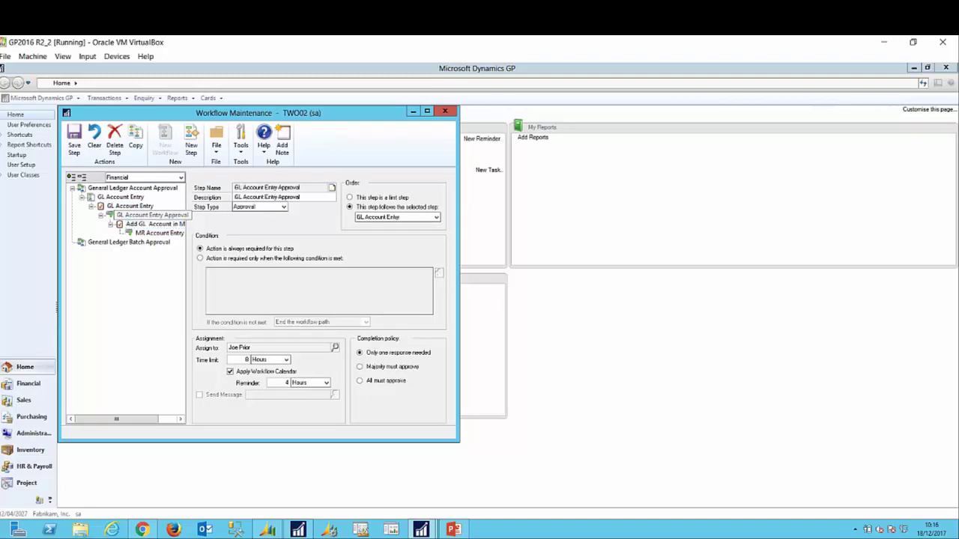
left_click(155, 233)
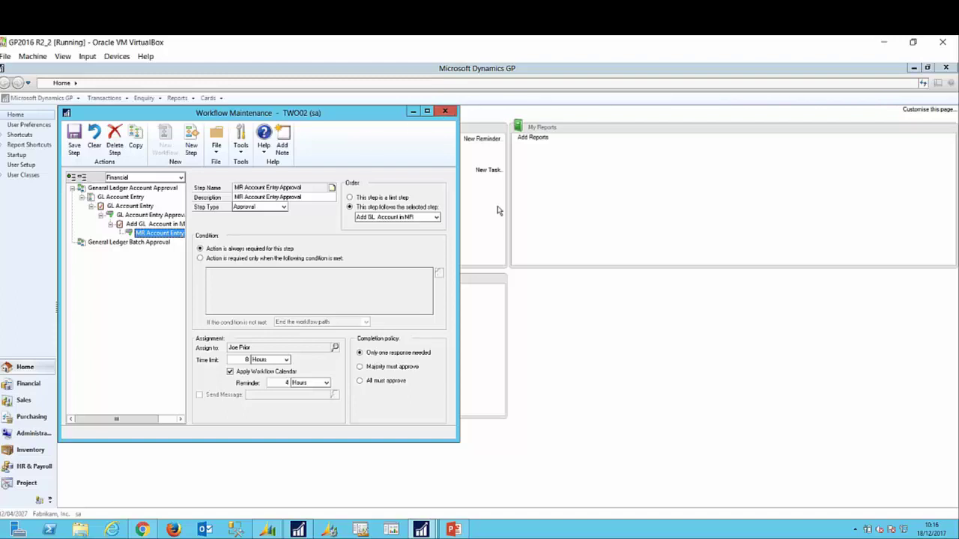
key("Down")
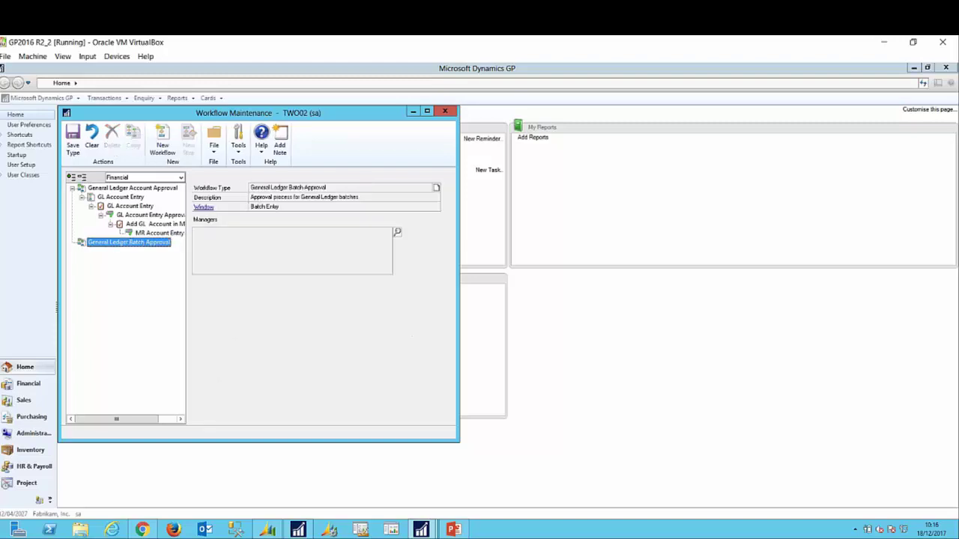
Step: Bring PowerPoint forward on slide 14, 'Workflows', about copying workflow steps
left_click(453, 529)
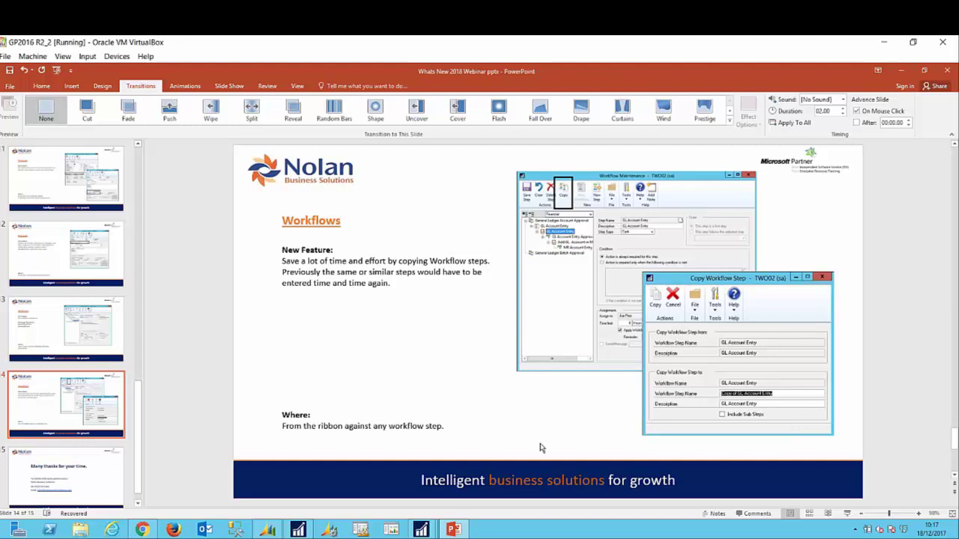
Step: Return to Workflow Maintenance with the GL Account Entry step selected
mouse_move(421, 525)
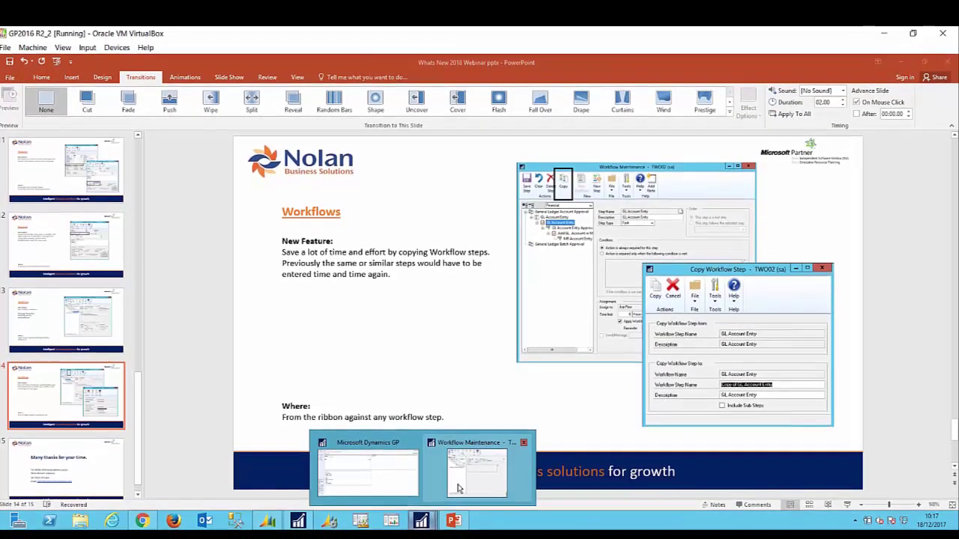
left_click(502, 472)
left_click(129, 195)
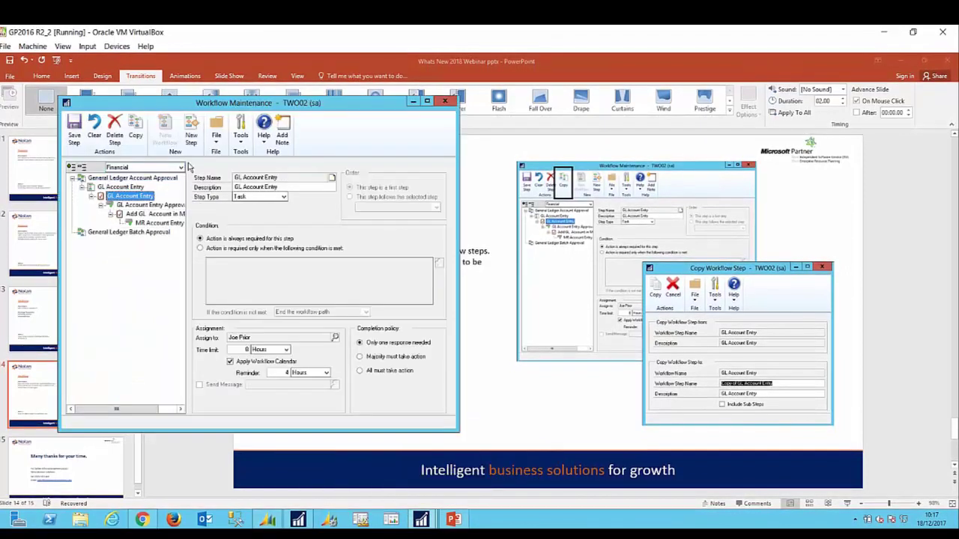
Step: Start copying the GL Account Entry step, toggle Include Sub Steps, then cancel the copy
left_click(135, 132)
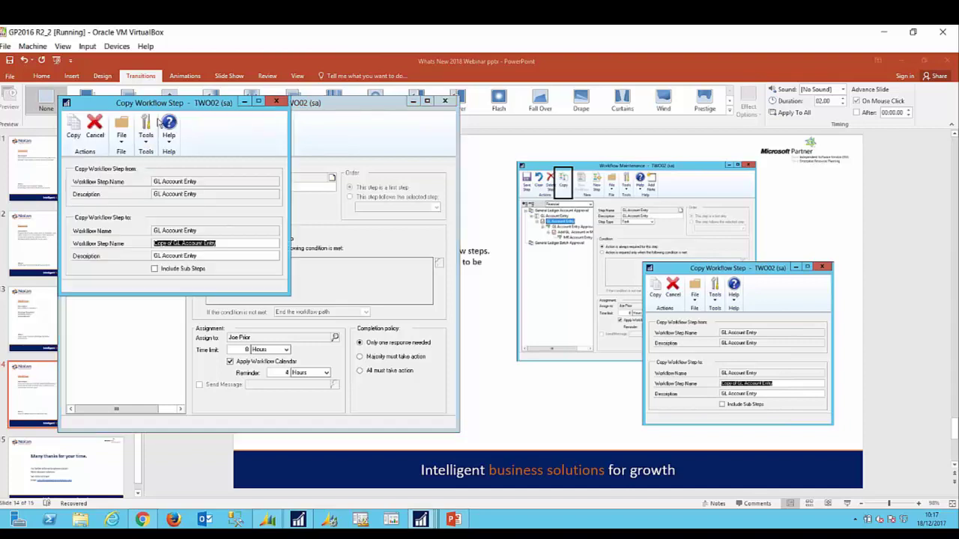
left_click_drag(161, 105, 488, 217)
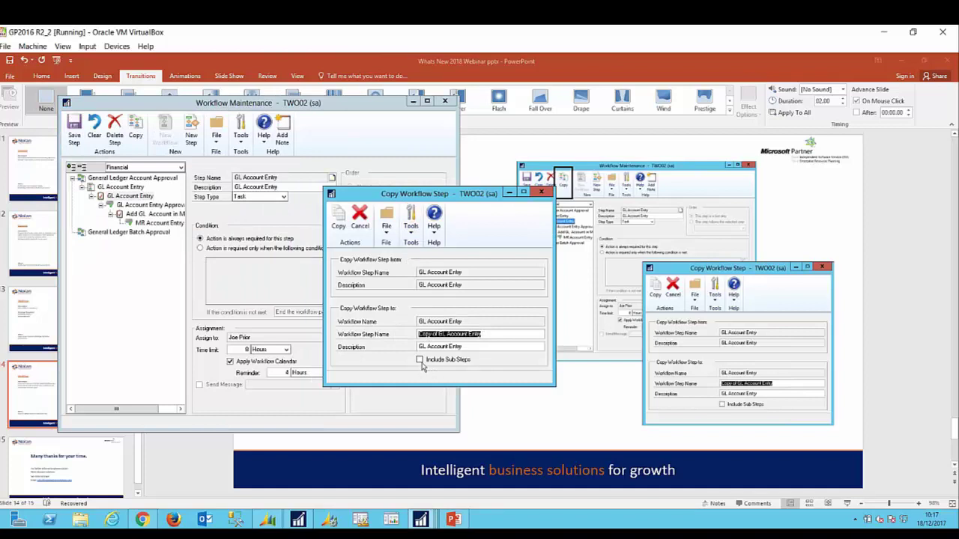
left_click(420, 360)
left_click(420, 361)
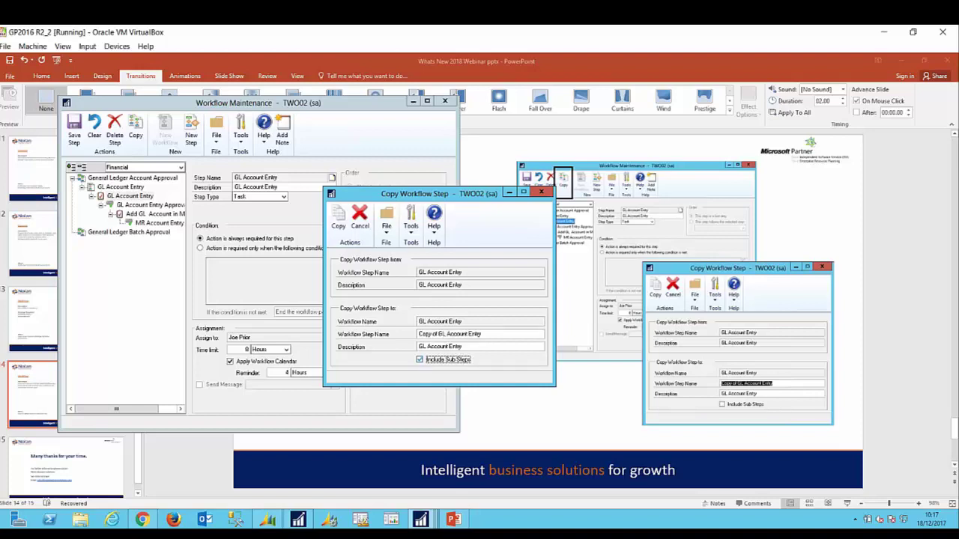
left_click(541, 192)
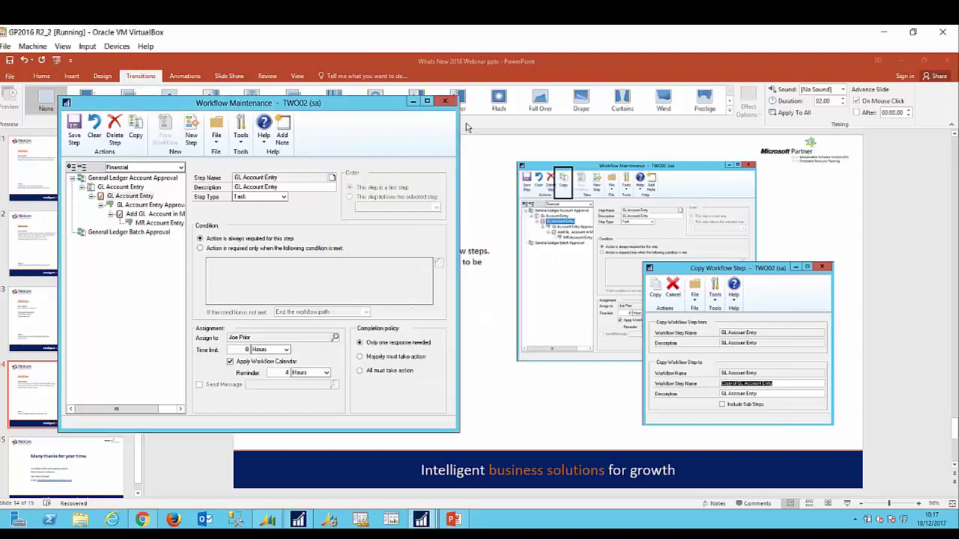
Step: Bring PowerPoint forward on closing slide 15, 'Many thanks for your time.'
left_click(457, 520)
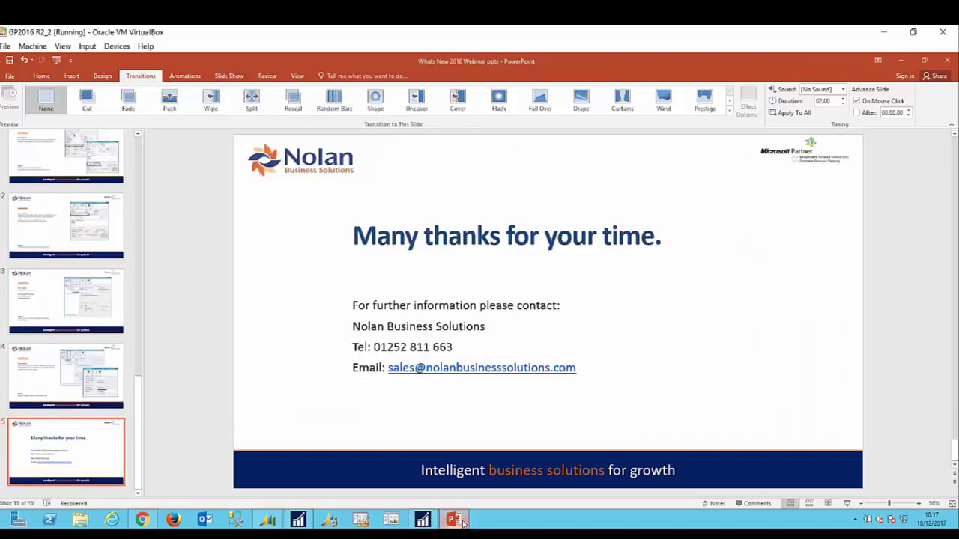